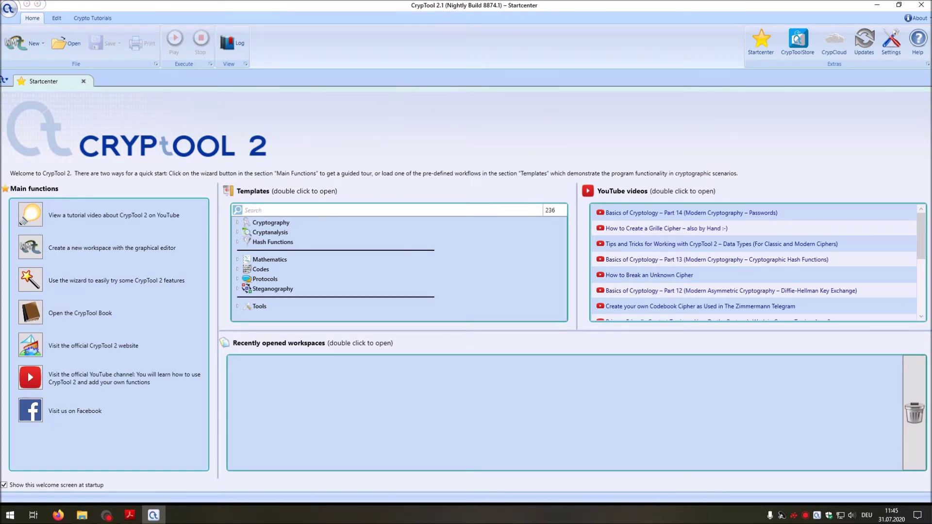
Search the templates for 'mors' and open the Morse Code template.
text(morse)
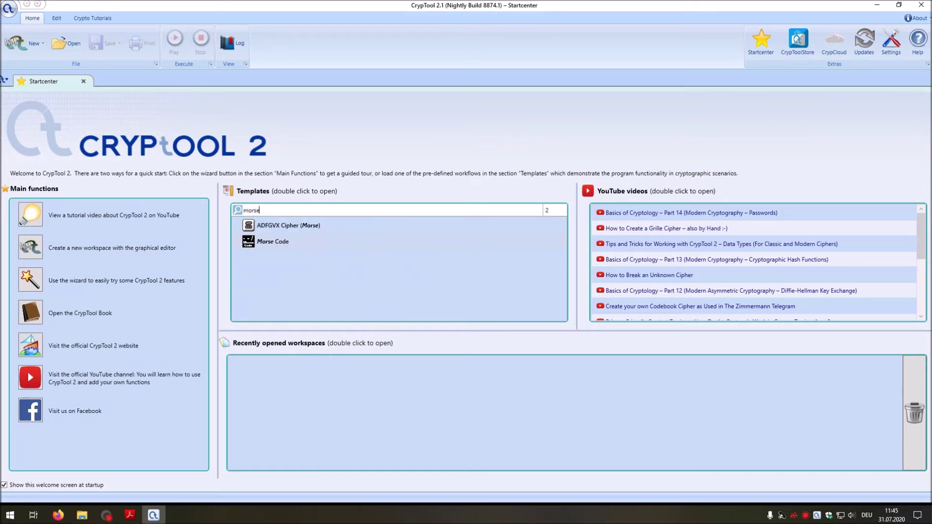
key(Return)
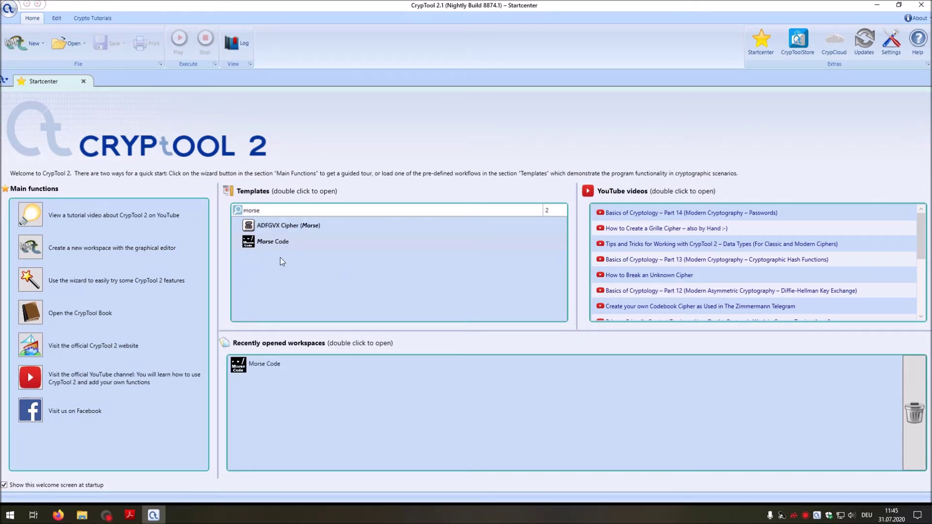
Open the Morse Code workspace, fit it to view, and inspect the Encode and Decode components.
double_click(261, 241)
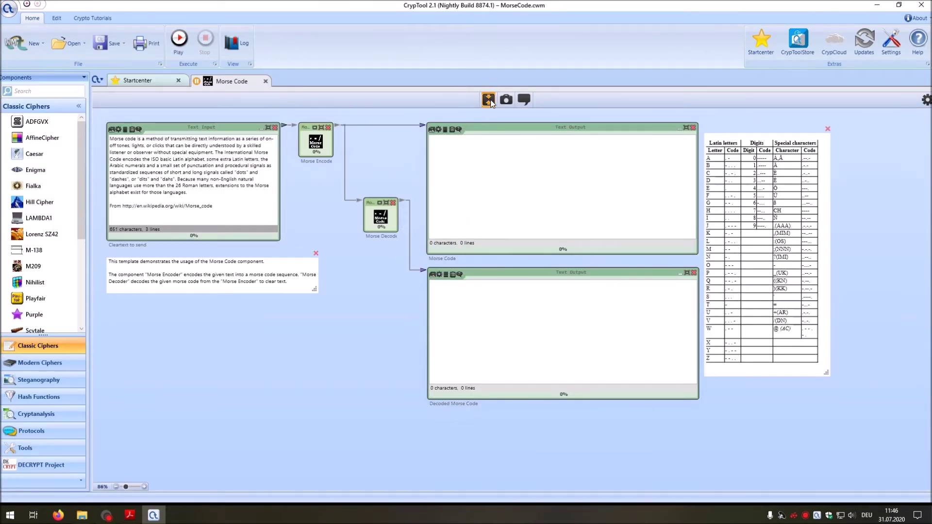
click(488, 99)
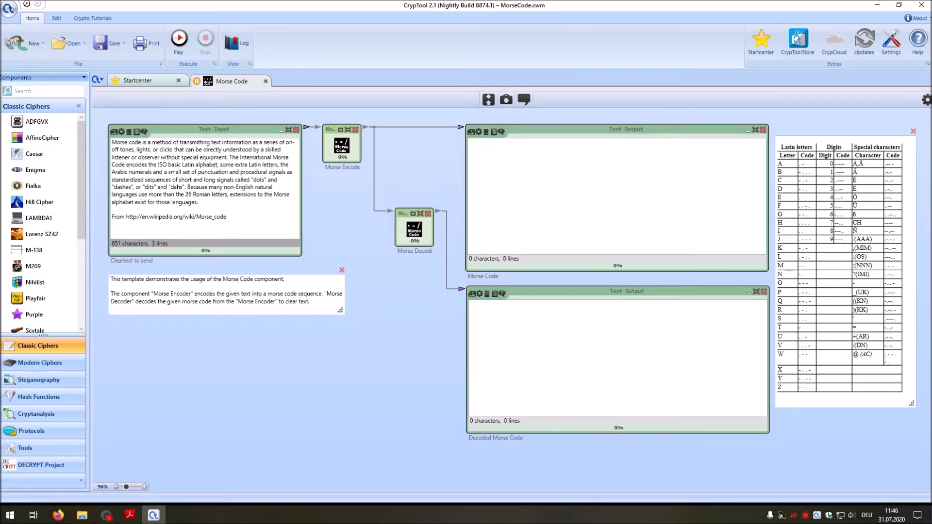
click(342, 148)
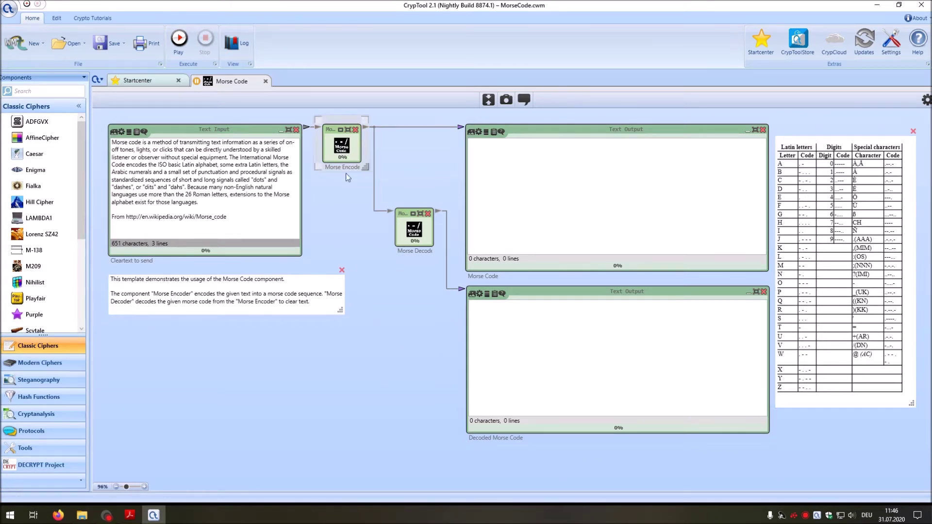
click(416, 237)
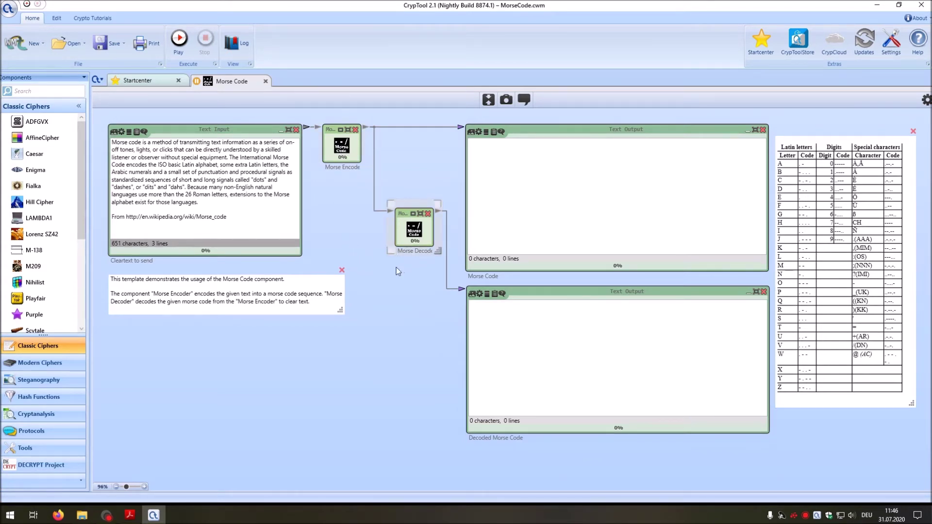
click(355, 249)
Replace the sample cleartext with HELLO WORLD and run the workflow.
drag(228, 223, 95, 135)
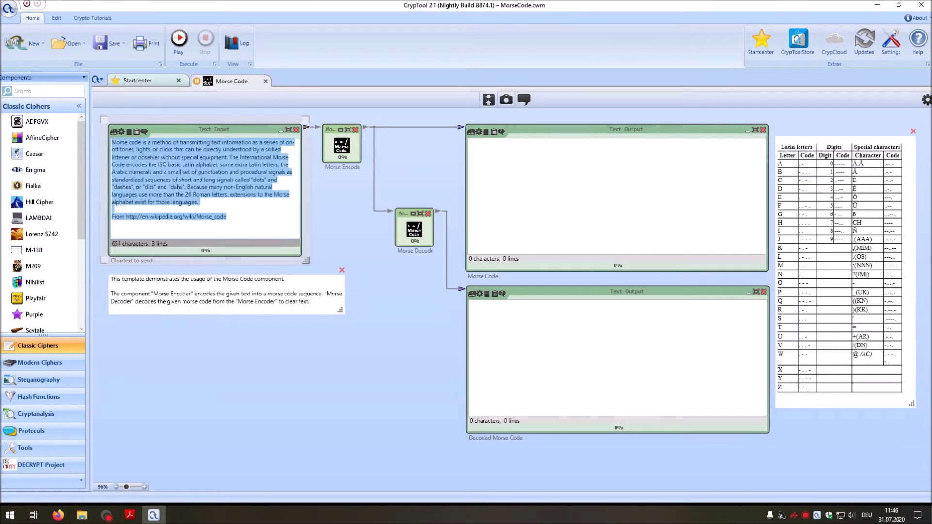
text(HELL)
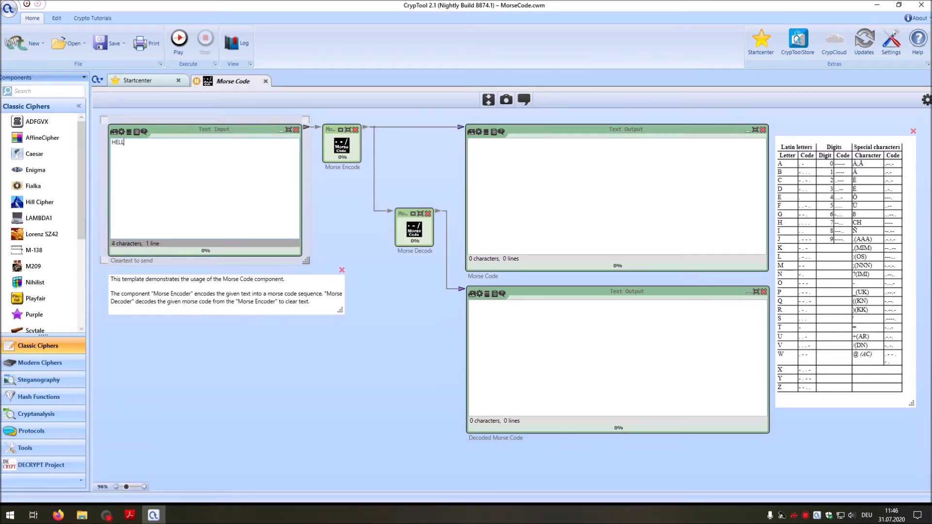
text(O WORLD)
click(181, 47)
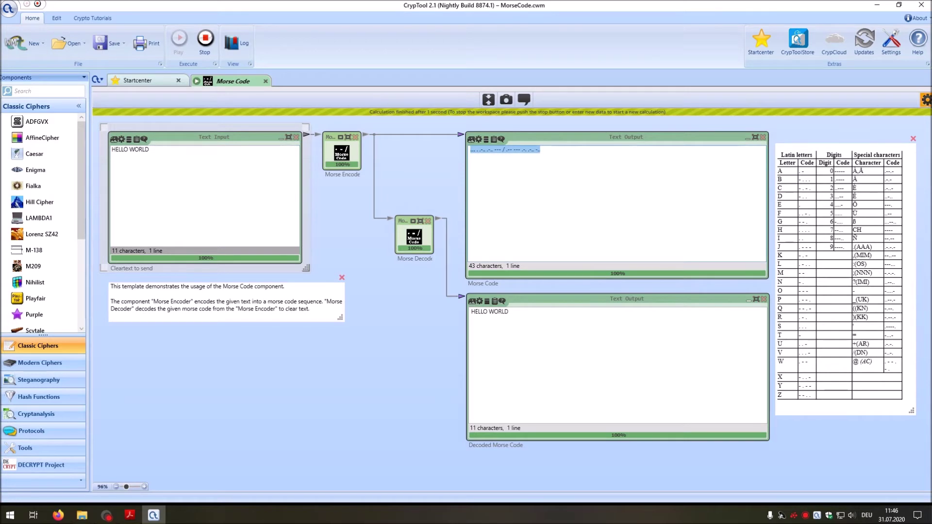
Enable manual font settings for the cleartext and raise its font size to 16.
click(926, 99)
click(853, 227)
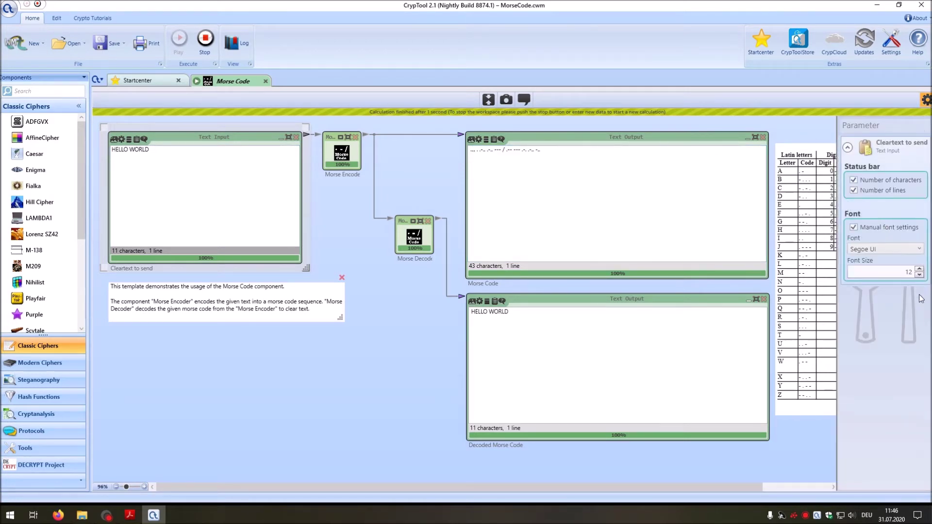
click(920, 269)
click(919, 270)
click(919, 269)
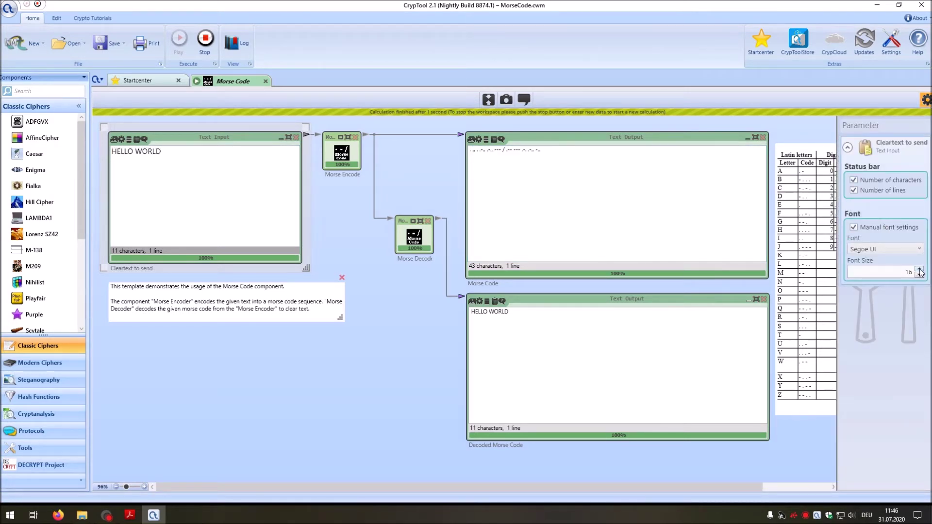
Enable manual fonts on the Morse code and decoded text outputs, setting size 16.
click(610, 136)
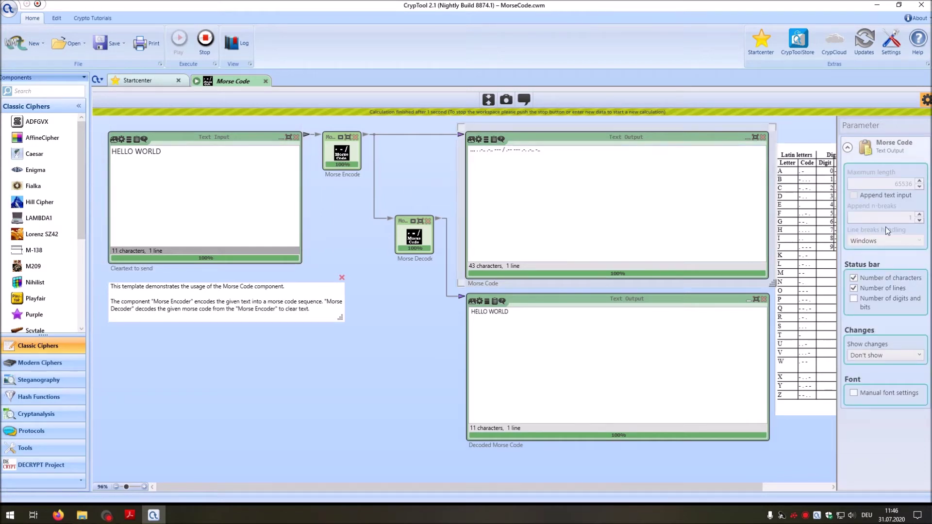
click(868, 395)
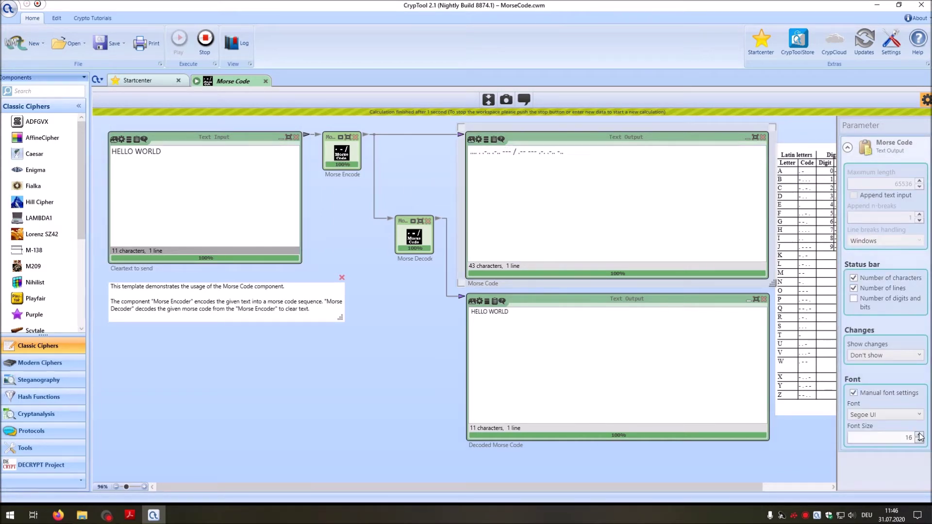
click(569, 301)
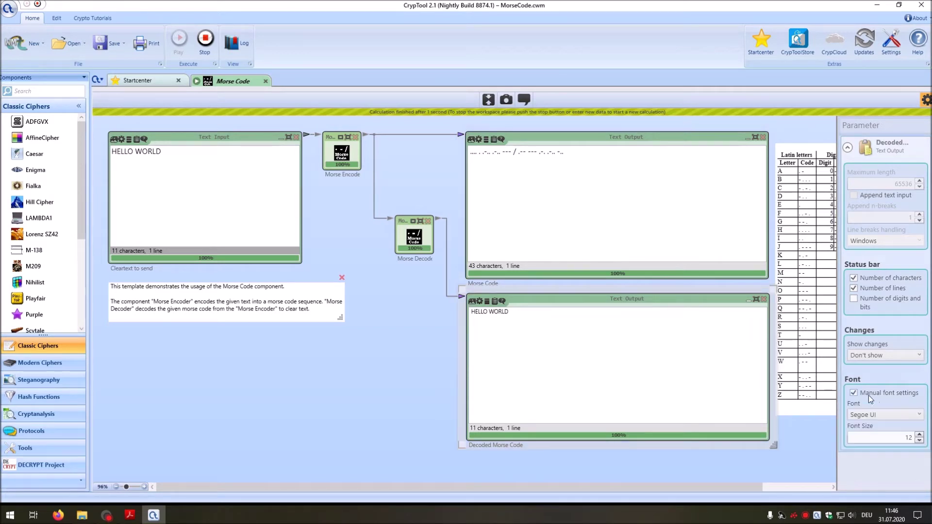
click(919, 435)
click(920, 435)
click(920, 435)
click(919, 435)
click(226, 148)
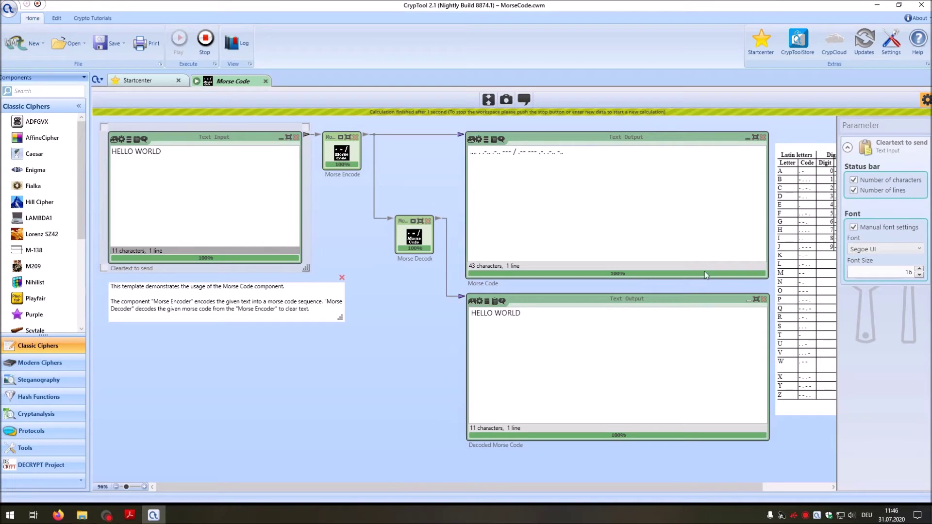
click(424, 179)
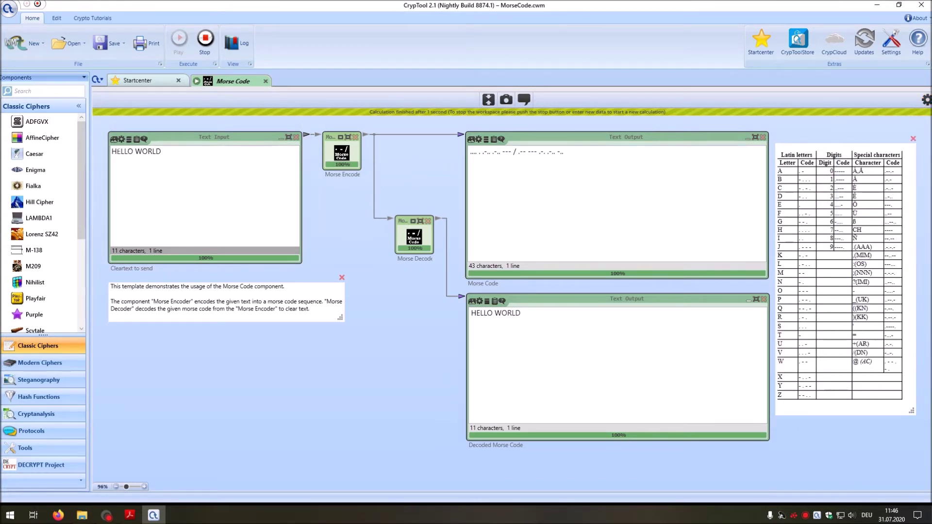
click(114, 152)
Add 'THIS IS A TEST' as a new cleartext line below HELLO WORLD.
double_click(474, 152)
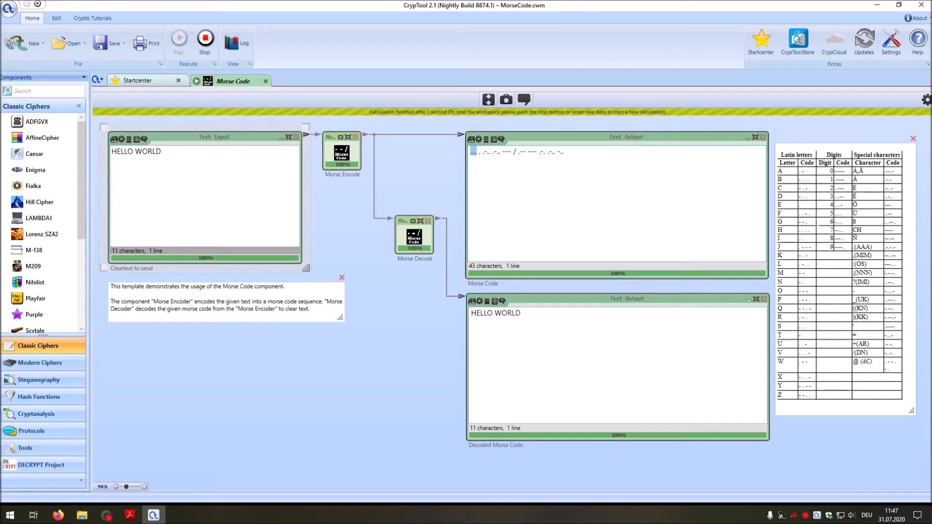
click(451, 161)
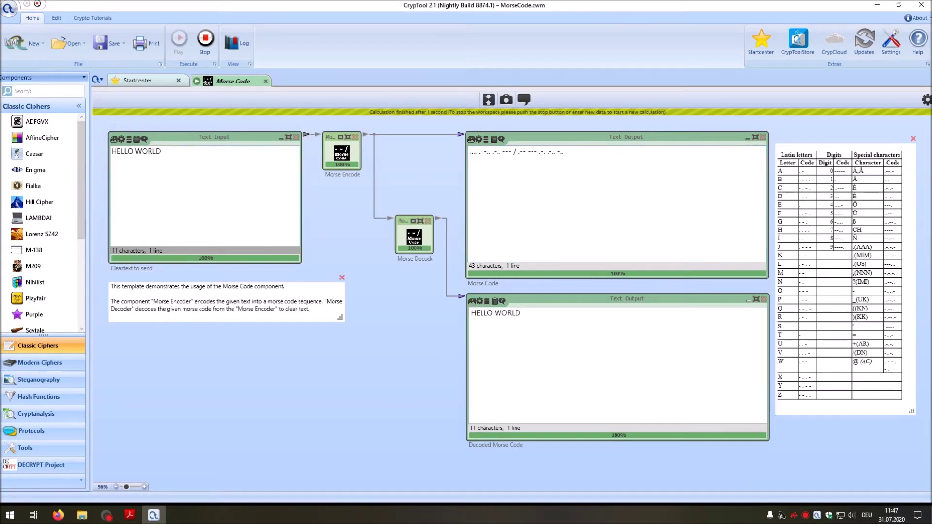
click(204, 194)
key(Return)
key(Return)
text(T)
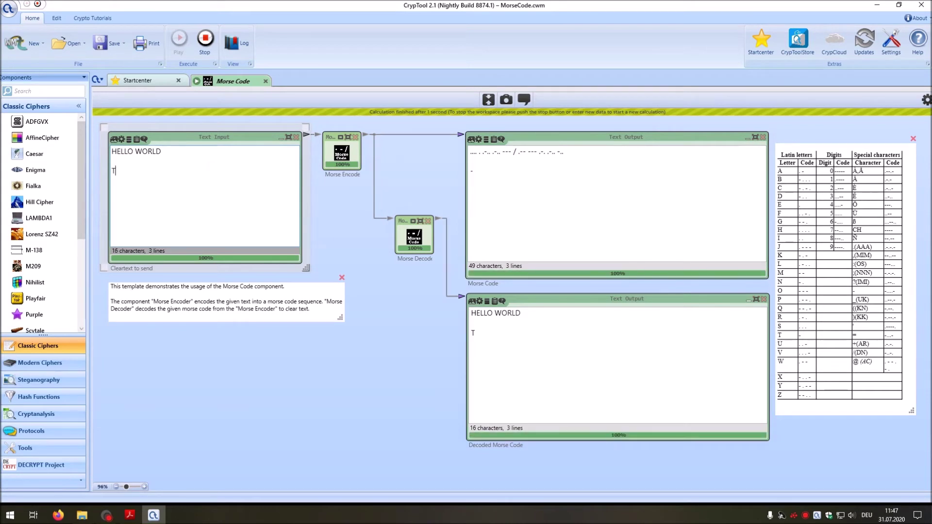
text(HIS IS A TEST)
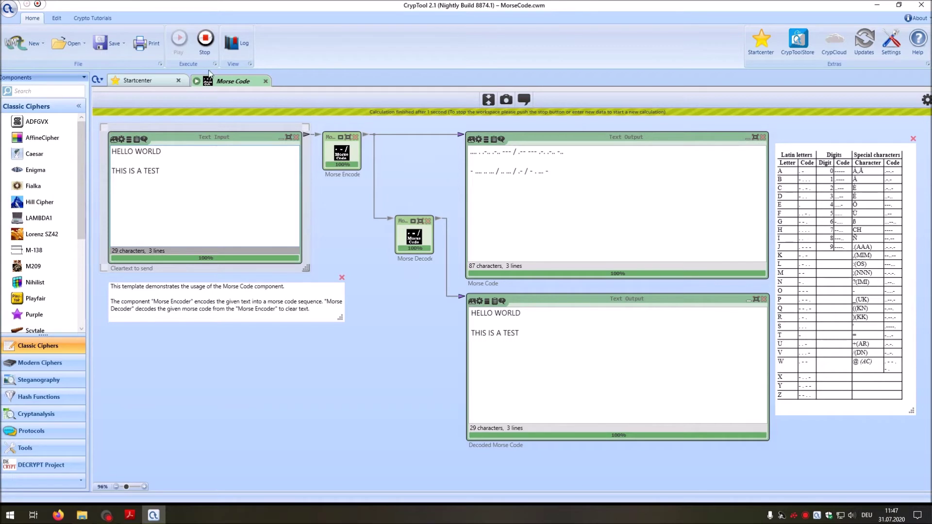
Stop the workflow and set the Morse Decoder's Action to Play.
click(201, 41)
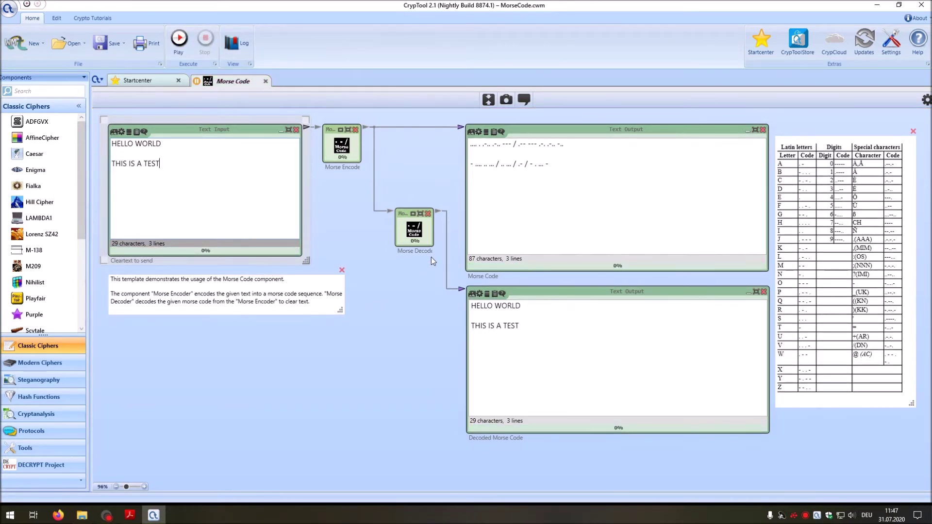
click(414, 230)
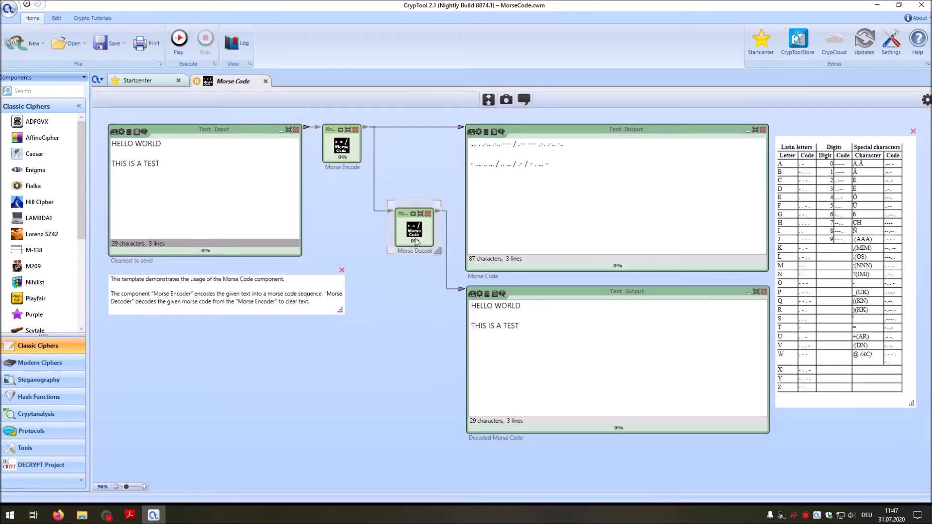
click(926, 101)
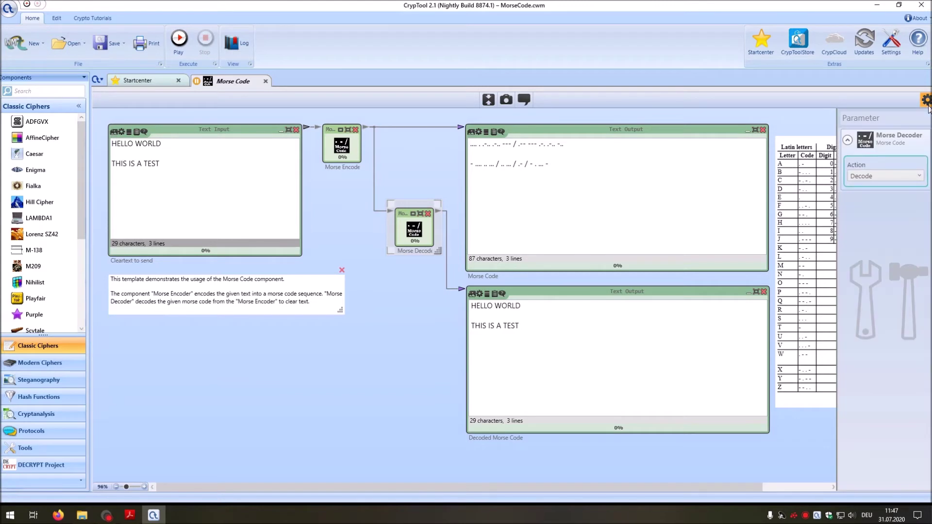
click(868, 176)
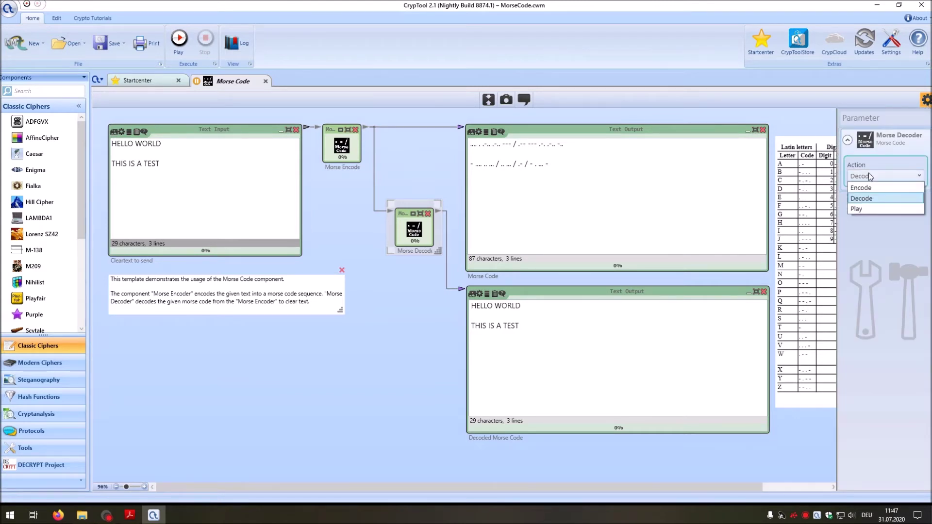
click(857, 212)
click(372, 272)
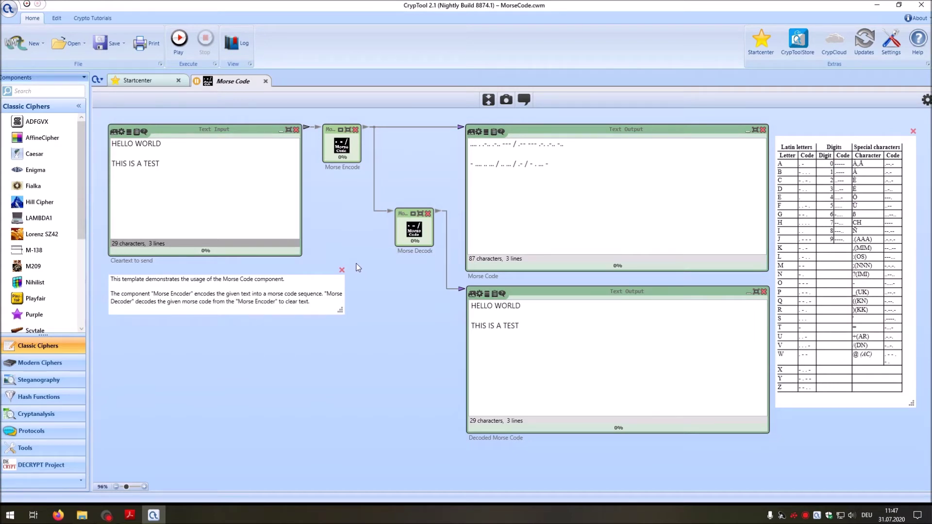
Replace the cleartext with the alphabet A to Z, one letter per line.
drag(160, 164, 154, 164)
key(ctrl+a)
text(A B C D E DF)
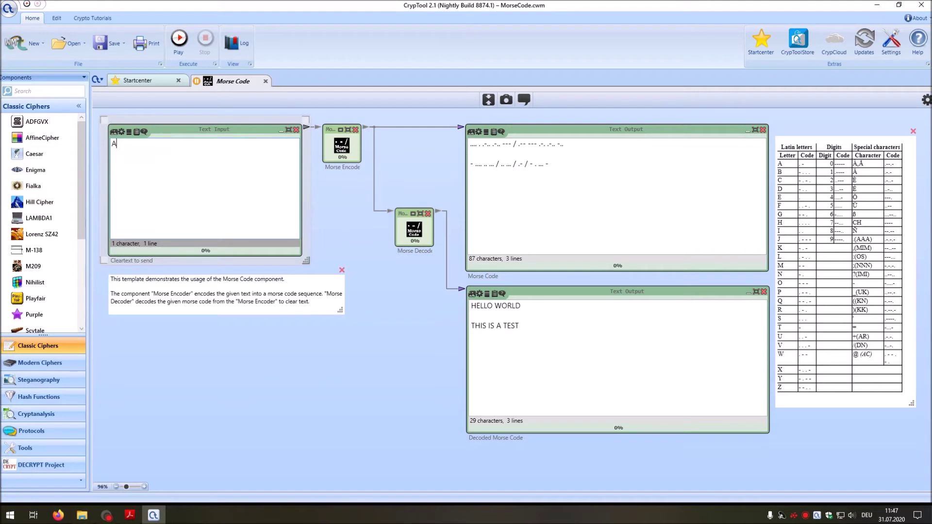
key(BackSpace)
key(BackSpace)
text(F G H I J K L M N O P Q R)
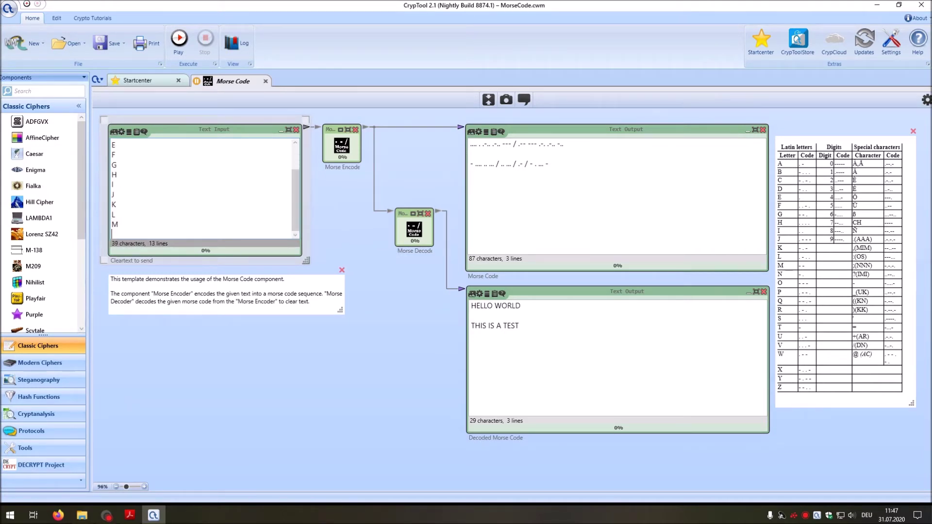
text( S T U V W X Y Z)
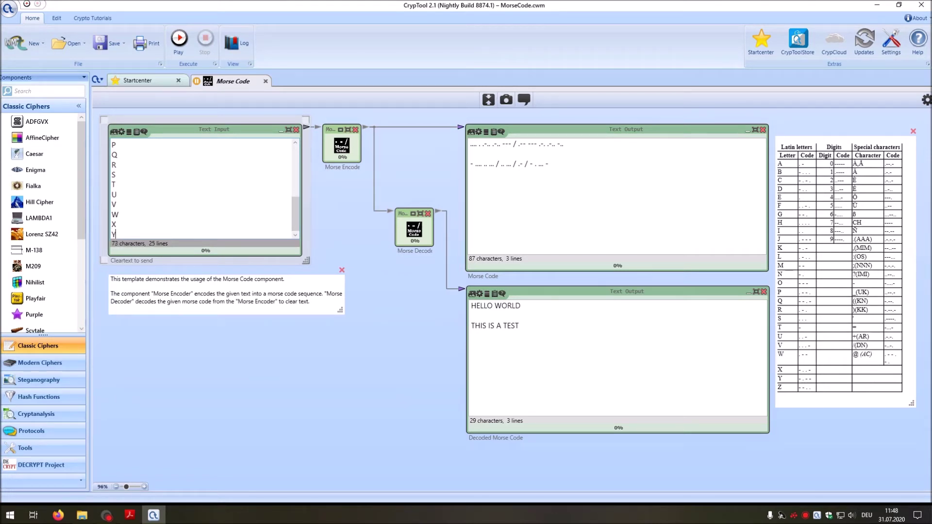
key(ctrl+Home)
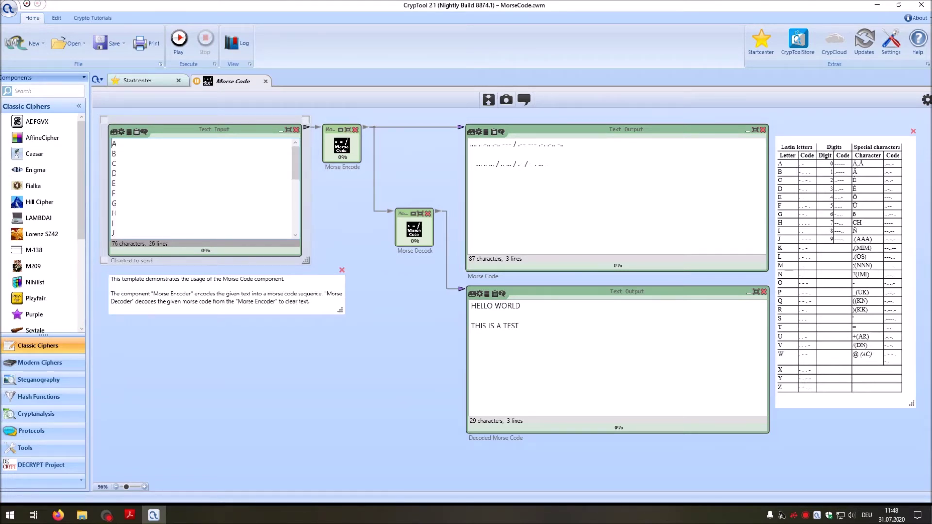
click(343, 198)
mouse_move(292, 154)
mouse_down()
mouse_move(293, 201)
mouse_move(292, 156)
mouse_up()
Run the workflow to play the alphabet as Morse sound, then stop it.
click(413, 244)
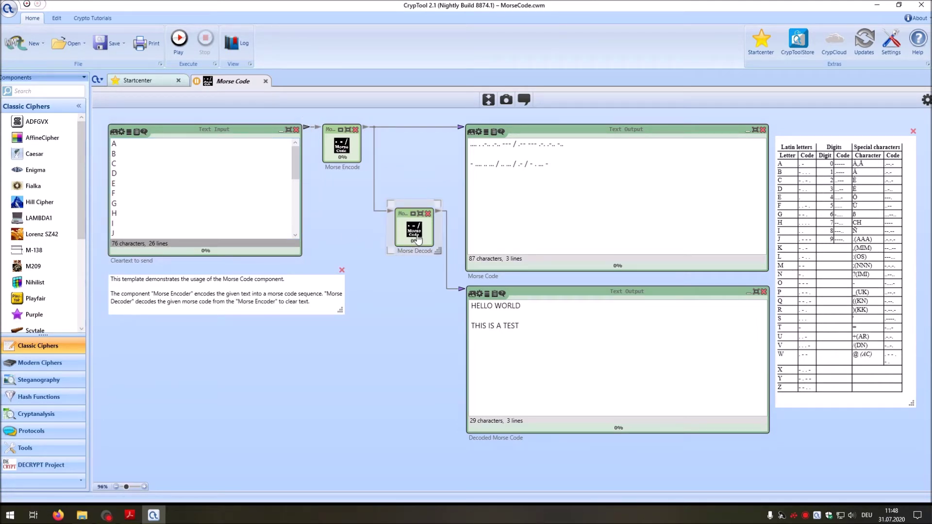
click(359, 235)
click(178, 47)
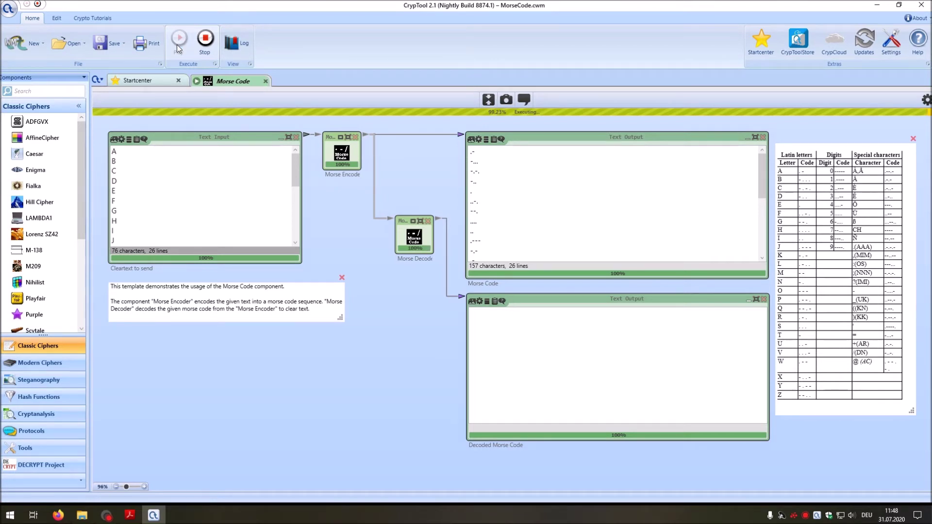
click(205, 39)
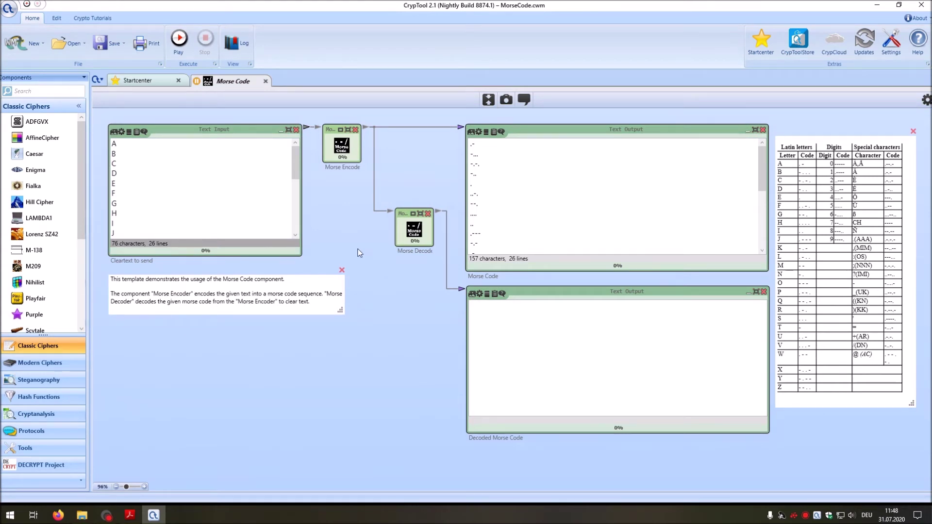
Remove the Morse Encoder and paste the alphabet's Morse codes over the cleartext.
mouse_move(295, 154)
mouse_down()
mouse_move(295, 210)
mouse_move(293, 158)
mouse_up()
click(356, 130)
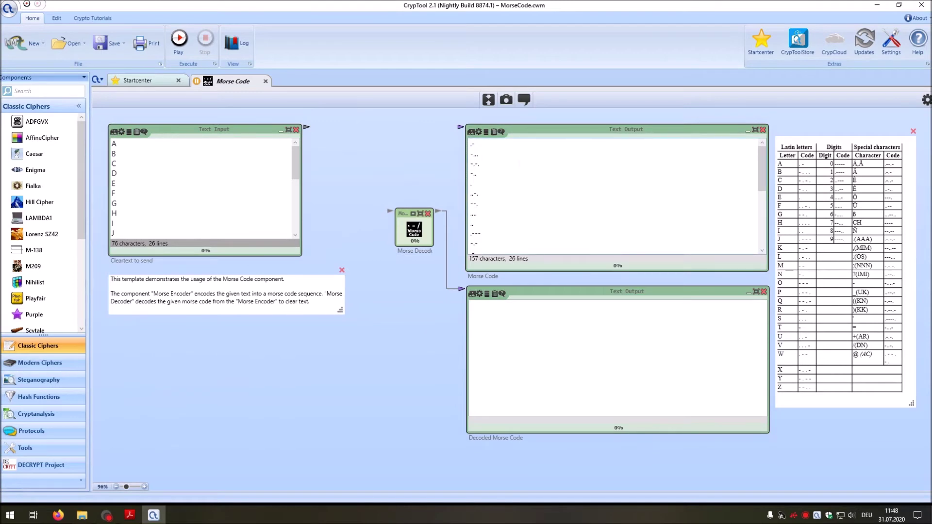
key(ctrl+a)
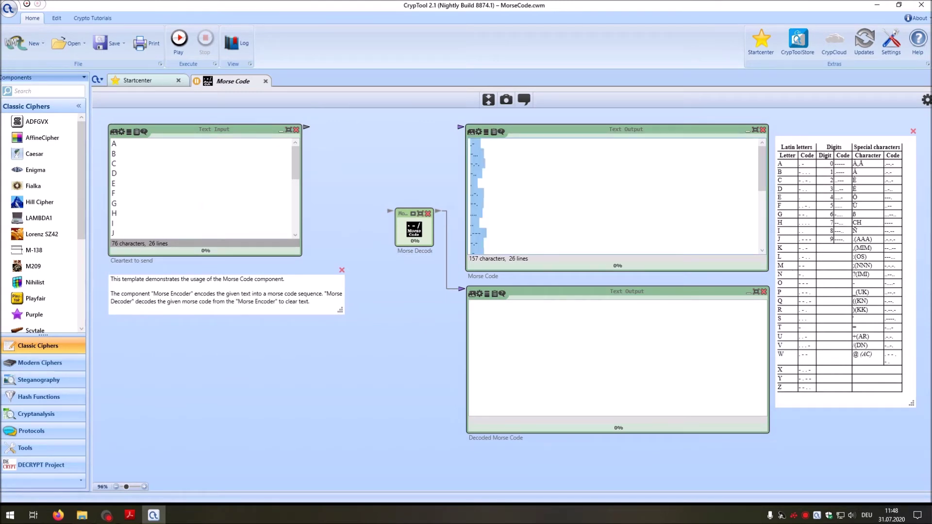
click(112, 233)
key(ctrl+a)
text(.- -... -.-. -.. . ..-. --. .... .. .--- -.- .-.. -- -. --- .--. --.- .-. ... - ..- ...- .-- -..- -.-- --..)
Append a // separator to the end of every Morse code line.
drag(295, 227, 293, 158)
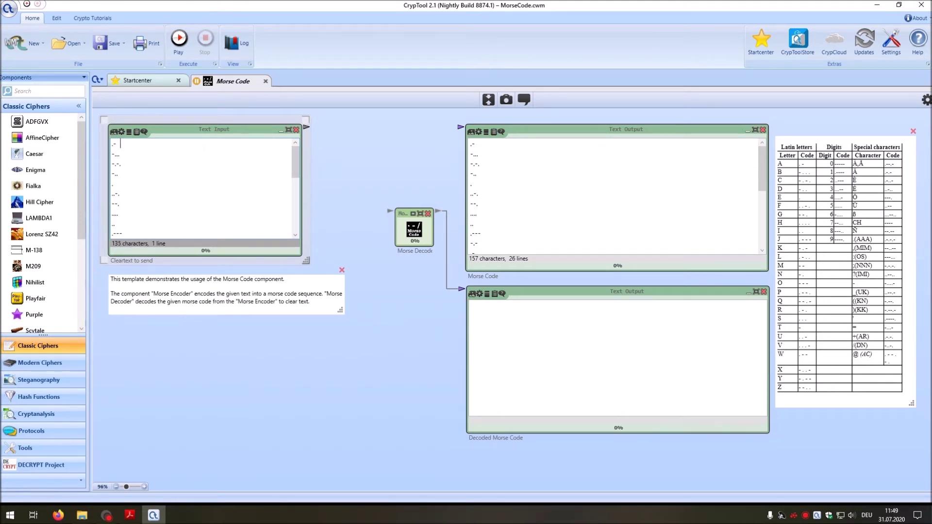
text(//)
key(End)
text(//)
key(Down)
key(End)
text(//)
key(Down)
key(End)
text(////)
key(Down)
key(End)
key(Up)
key(End)
key(BackSpace)
text(//)
key(Down)
key(End)
text(//)
key(Down)
key(End)
text(//)
key(Down)
key(End)
text(//)
key(Down)
key(End)
text(//)
key(Down)
key(End)
text(//)
key(Down)
key(End)
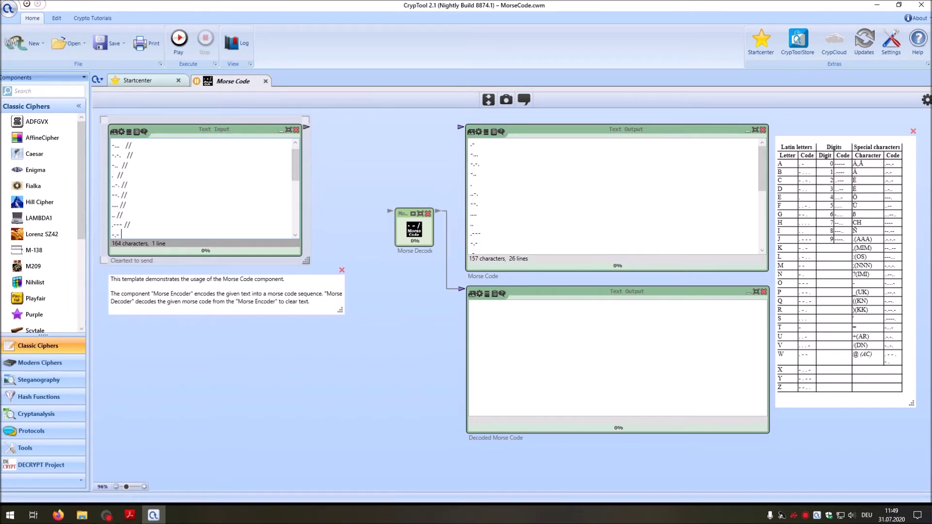
text(//)
key(Down)
key(End)
text(//)
key(Down)
key(End)
text(//)
key(Down)
key(End)
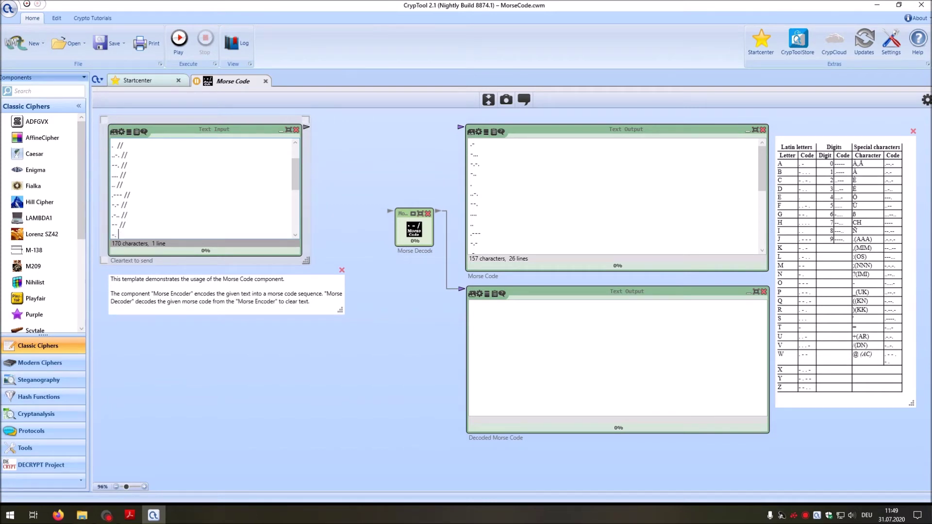
text(//)
key(Down)
key(End)
text(//)
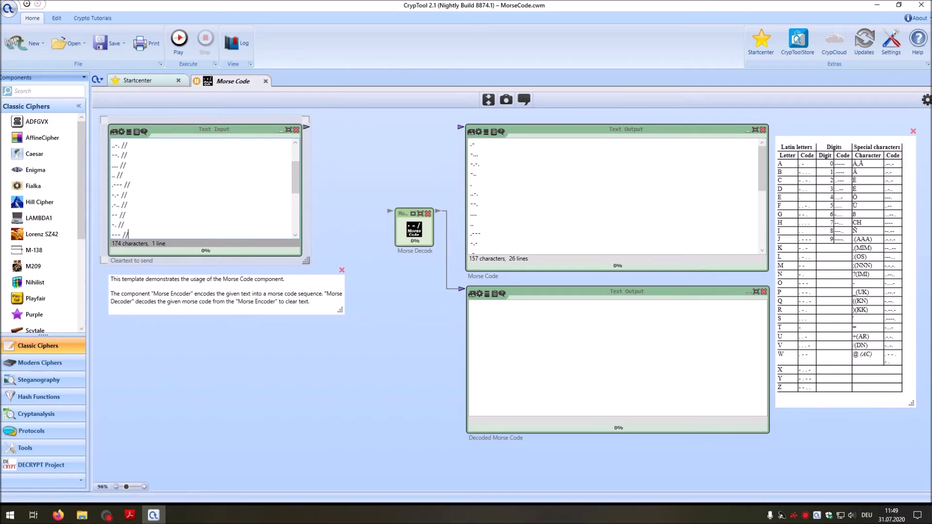
key(Down)
key(End)
text(//)
key(Down)
key(End)
text(//)
key(Down)
key(End)
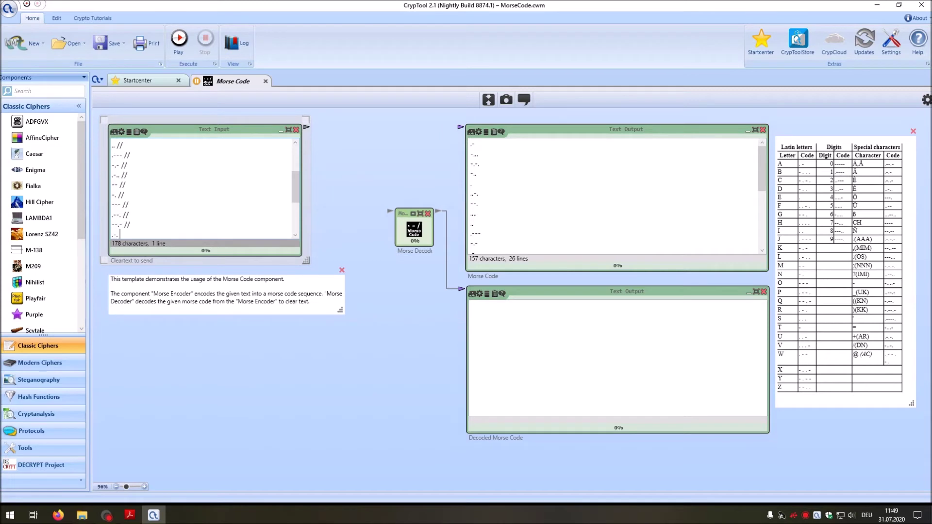
text(//)
key(Down)
key(End)
key(slash)
key(slash)
key(Down)
key(End)
key(slash)
key(slash)
key(Down)
key(End)
key(slash)
key(slash)
key(Down)
key(End)
key(slash)
key(slash)
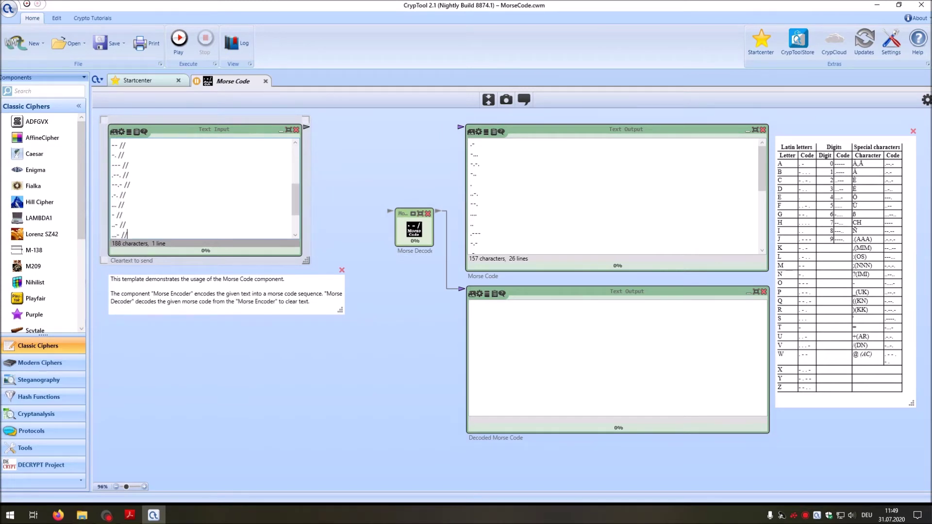
key(Down)
key(End)
key(slash)
key(slash)
key(Down)
key(End)
text(//)
key(Down)
key(End)
text(//)
key(Down)
key(End)
text(//)
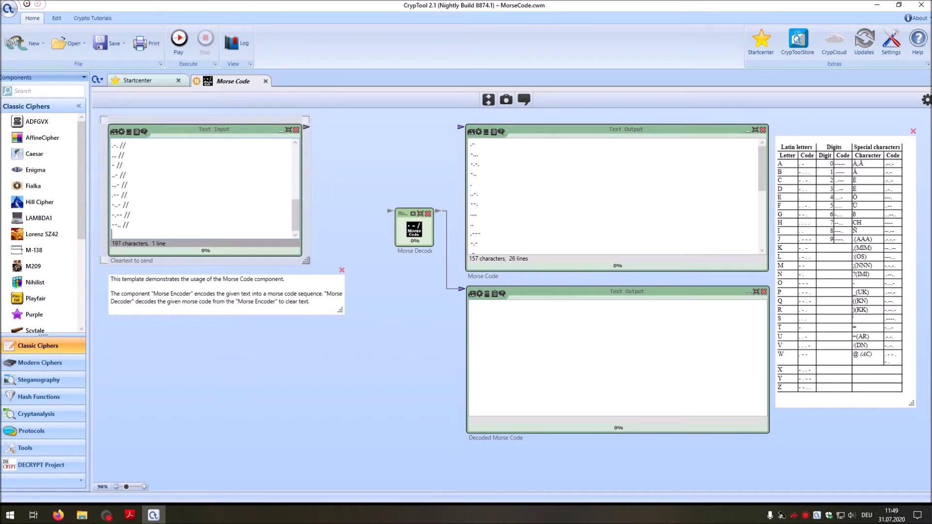
Connect the Text Input directly to the Morse Decoder and run the workflow.
mouse_move(307, 129)
drag(306, 129, 389, 212)
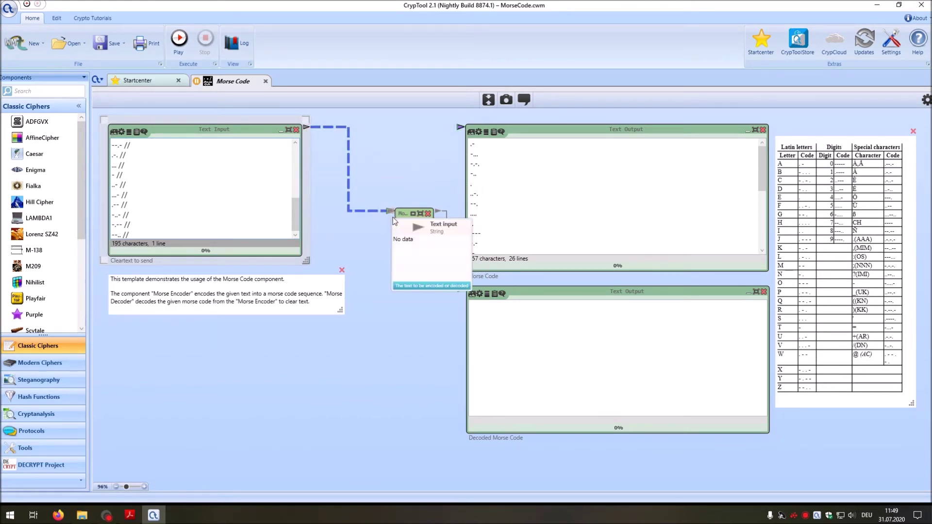
click(179, 39)
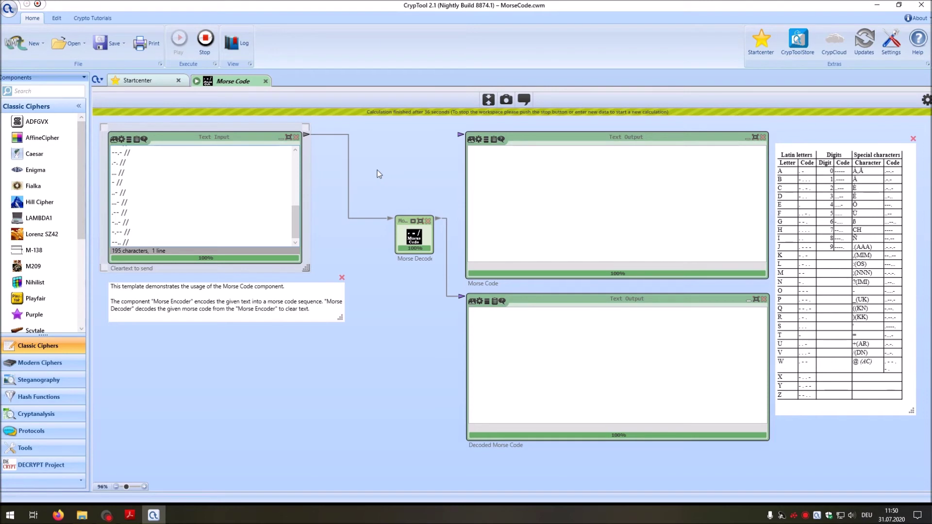
Overwrite the whole Morse input with a three-dot sequence and stop the workflow.
drag(296, 229, 294, 175)
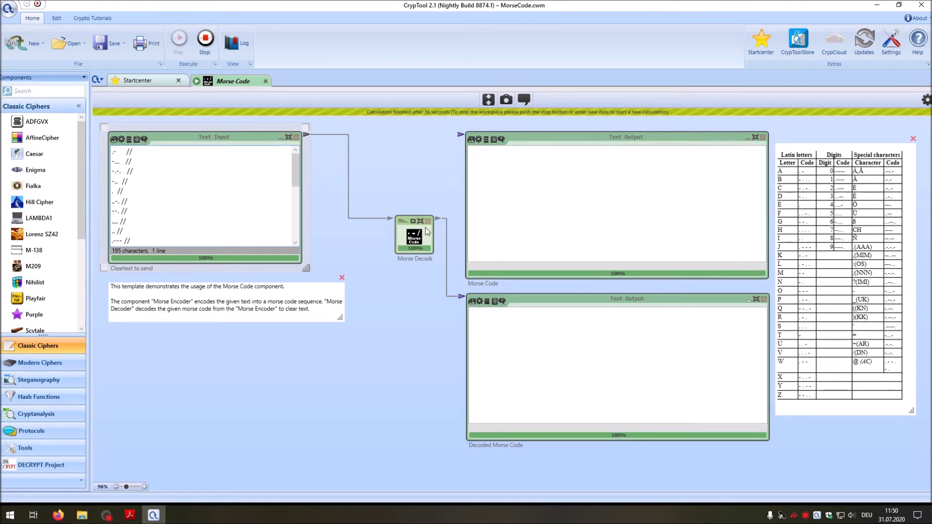
scroll(298, 166, down, 2)
scroll(298, 166, up, 2)
key(ctrl+a)
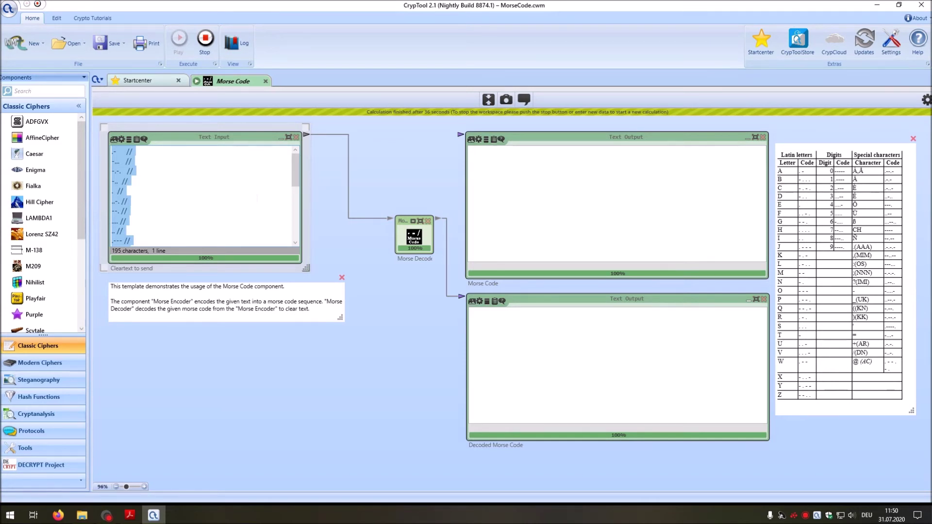
text(--)
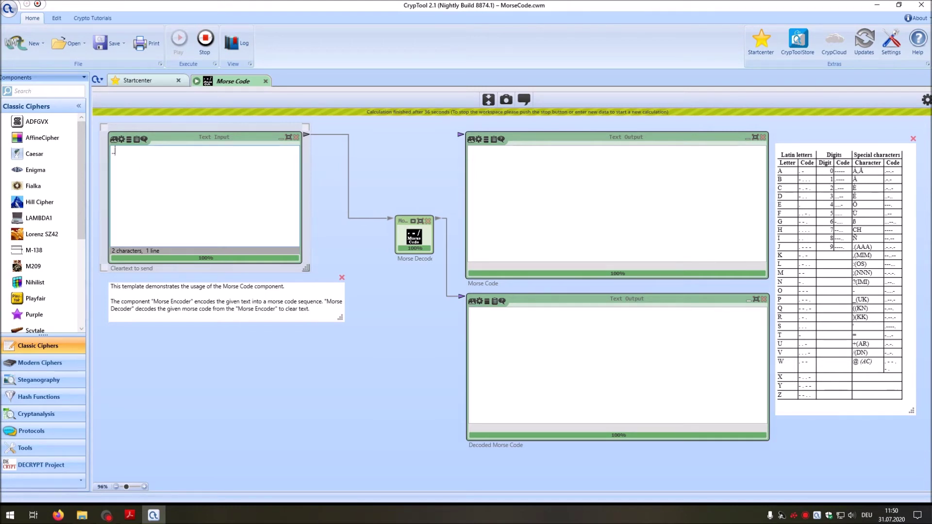
text(.)
click(197, 48)
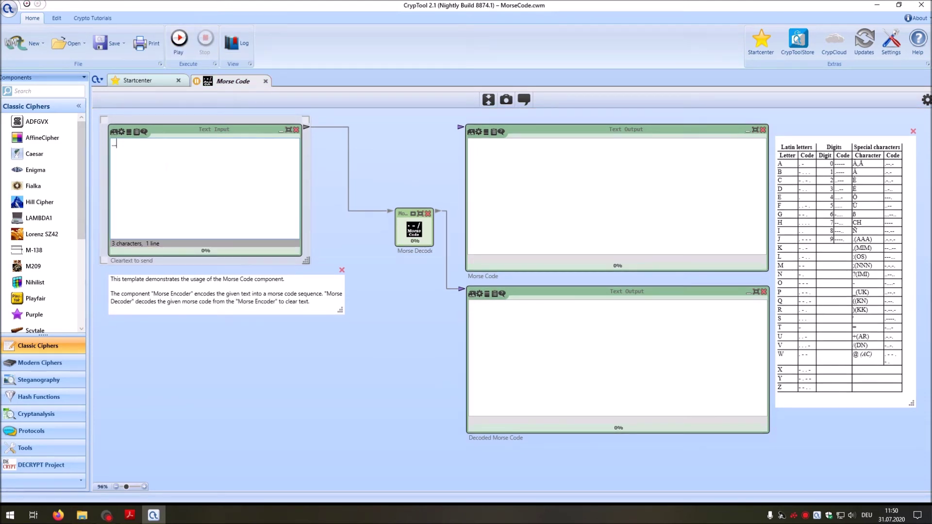
Decode the Morse message '// - - ... - ///. ...', insert './' into it, then stop the run.
text(//)
text( - - ..)
text(. -)
text( /// . --)
text(. ..)
text(. -- .)
click(179, 41)
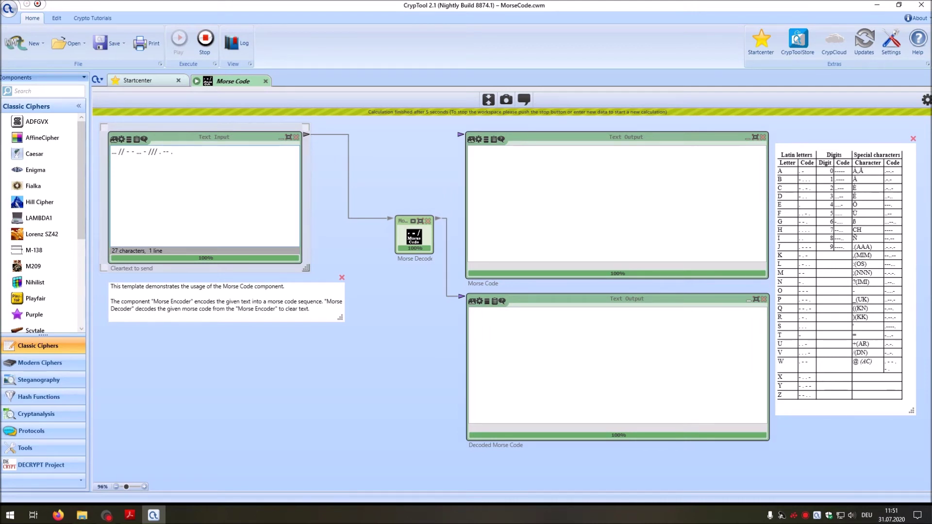
drag(118, 152, 123, 163)
text(./)
key(shift+F5)
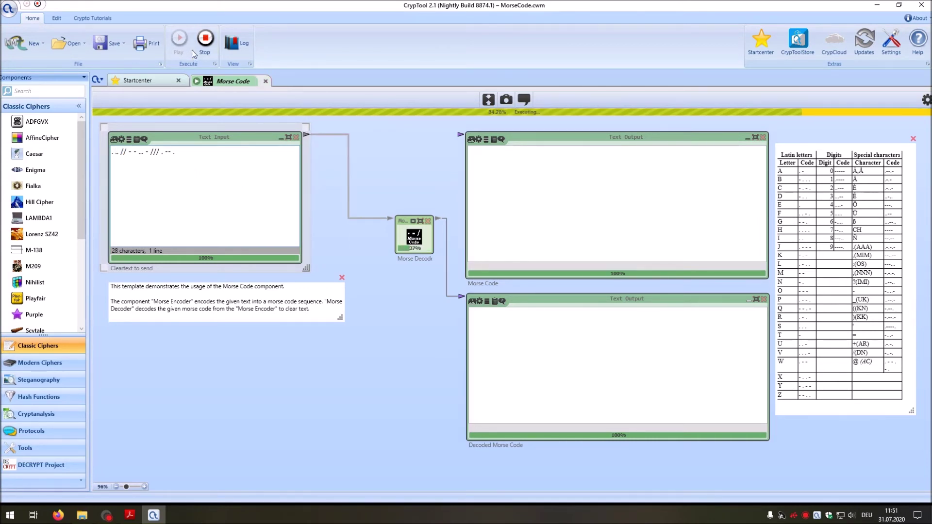
Enter a two-line Morse message, '... //' above '. . .', then run and stop the decoder.
text(. . .)
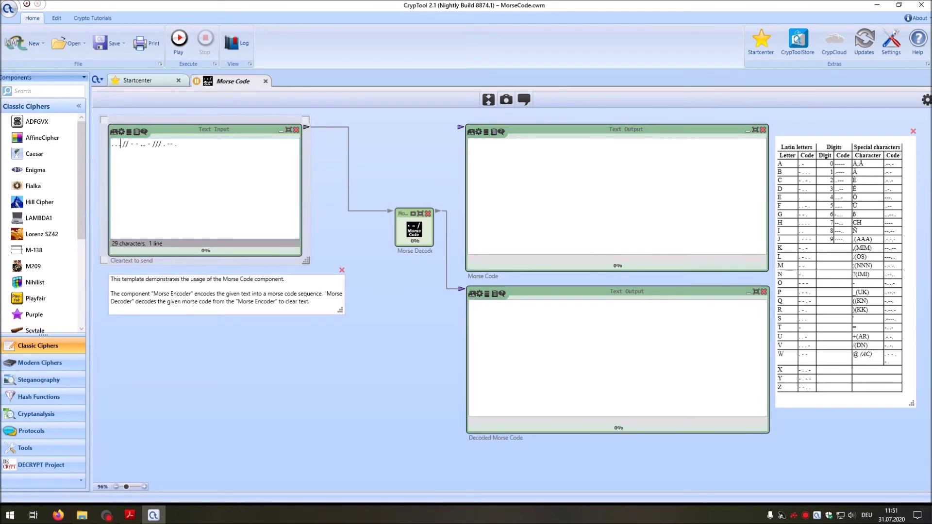
key(shift+End)
key(Delete)
key(Return)
key(ctrl+Home)
key(Return)
key(Up)
text(... //)
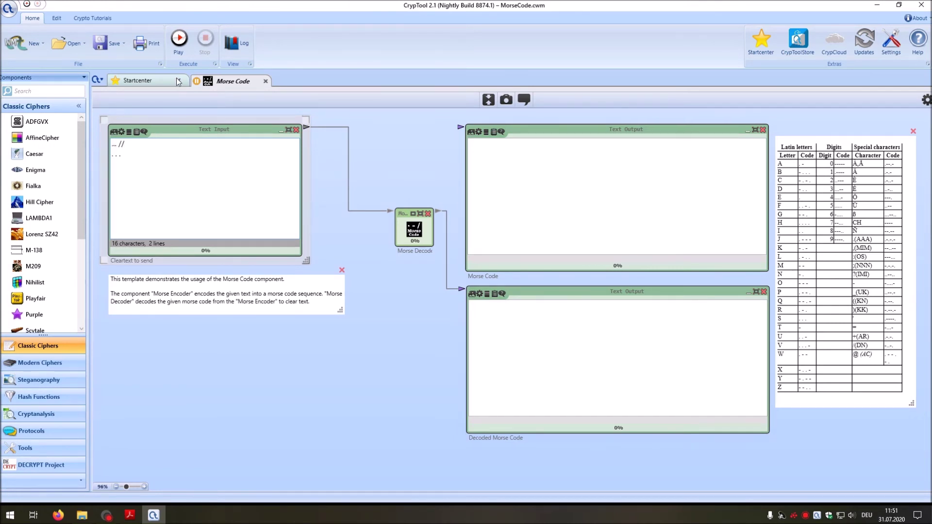
click(179, 39)
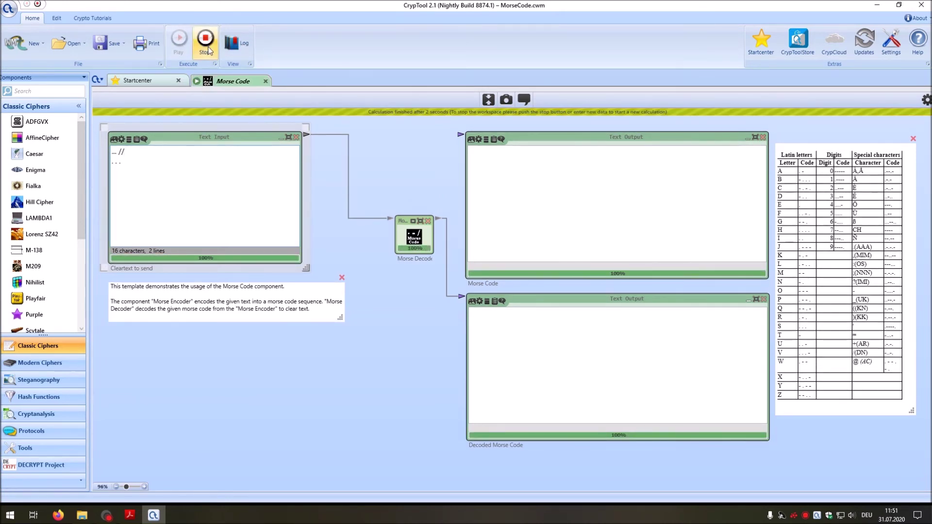
click(206, 44)
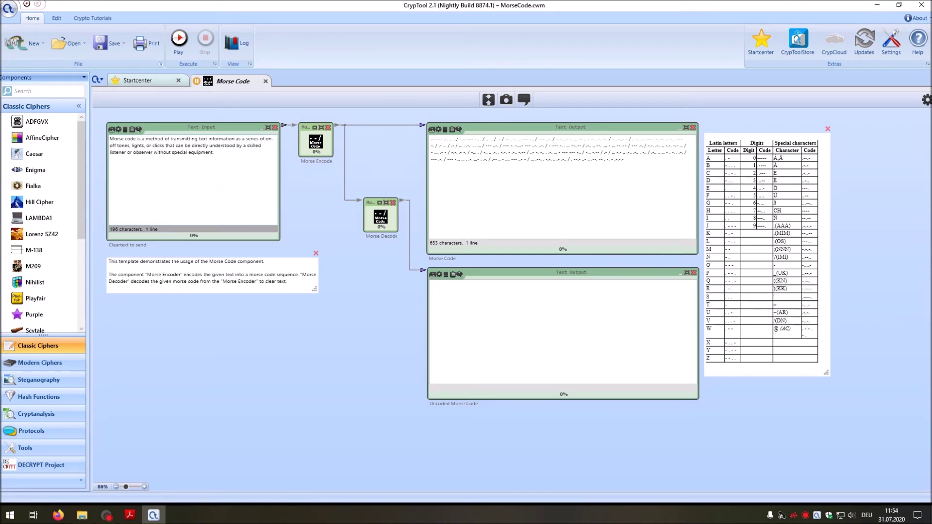
Open the Enigma Cipher Machine template from the Startcenter.
click(144, 79)
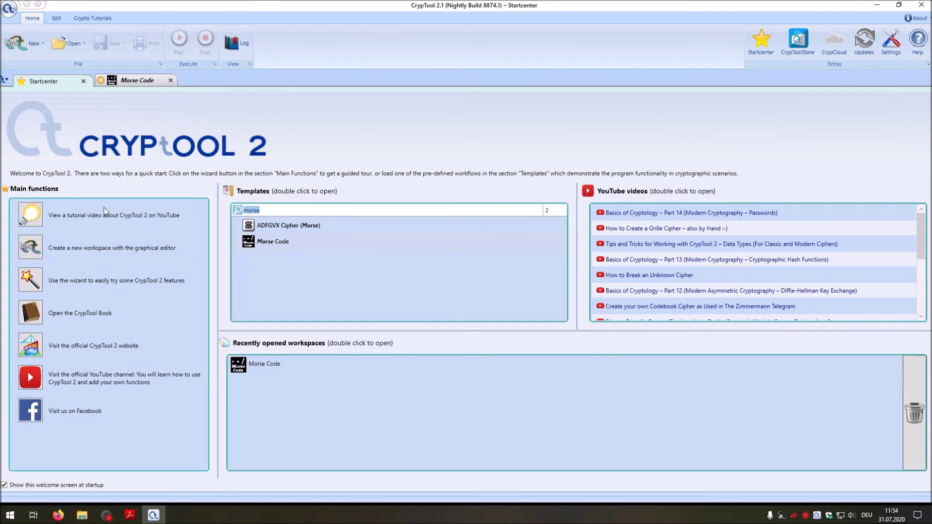
text(enig)
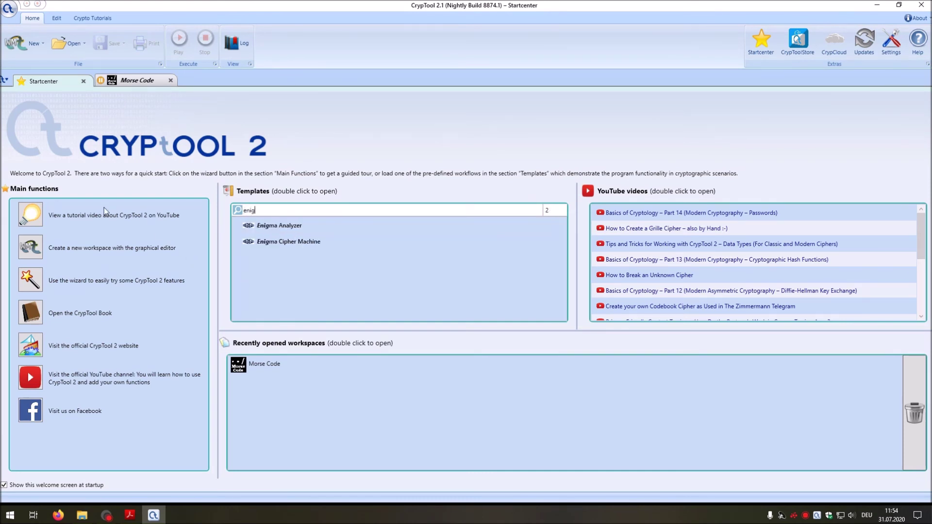
double_click(313, 240)
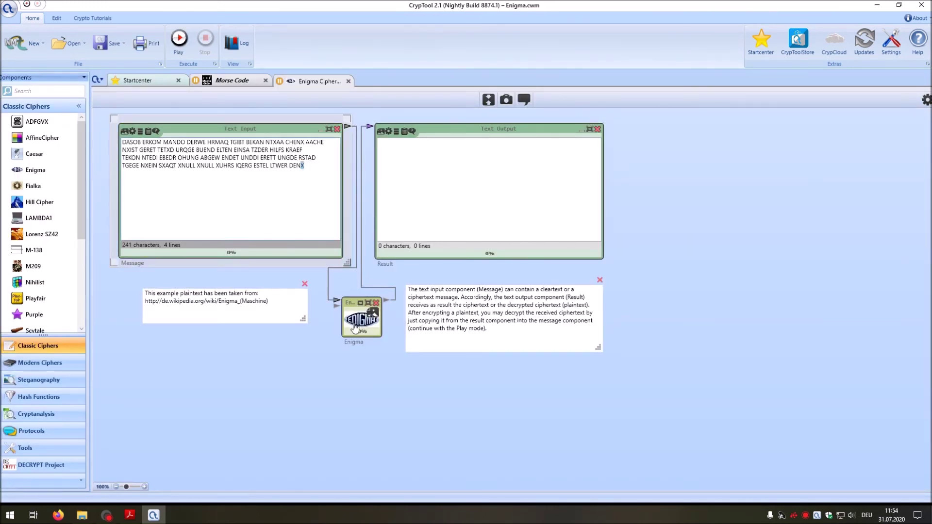
Set the Enigma start position to BCD, rotors III and I, reflector UKW B; select the message.
click(926, 100)
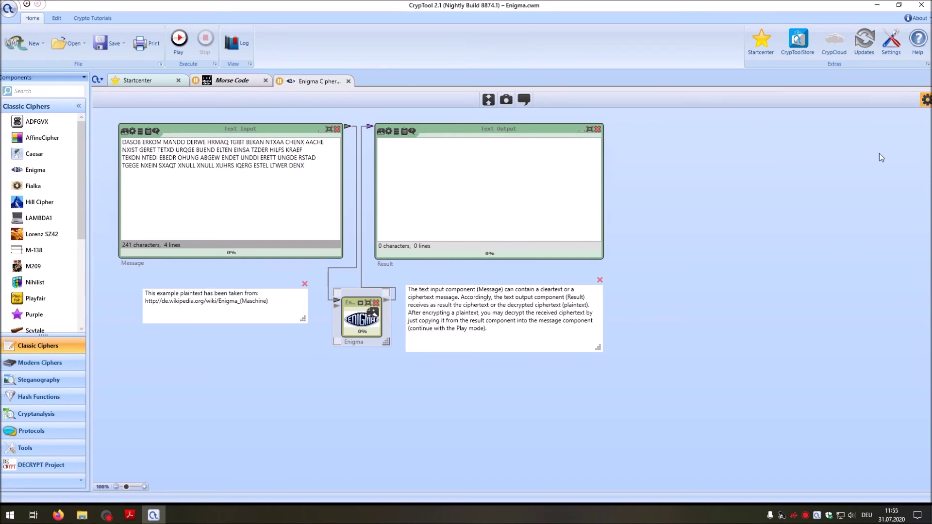
click(876, 199)
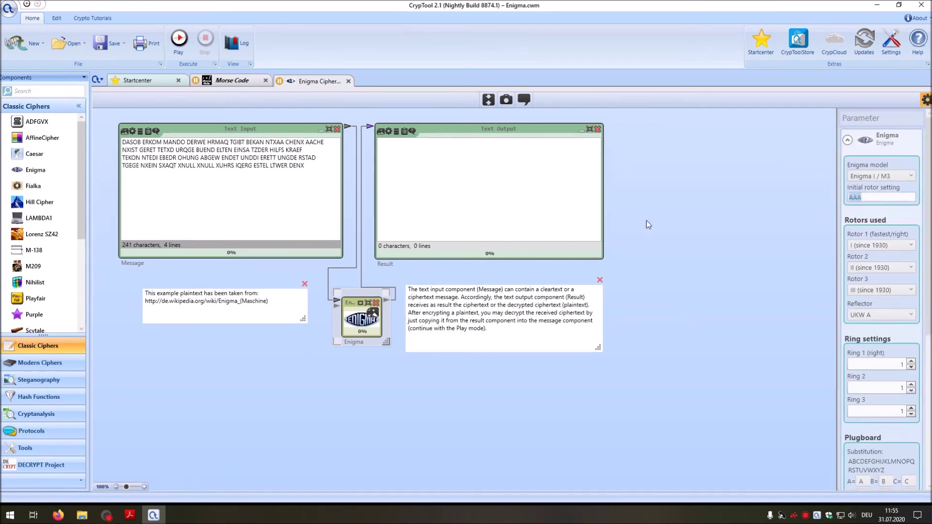
text(BCD)
click(871, 246)
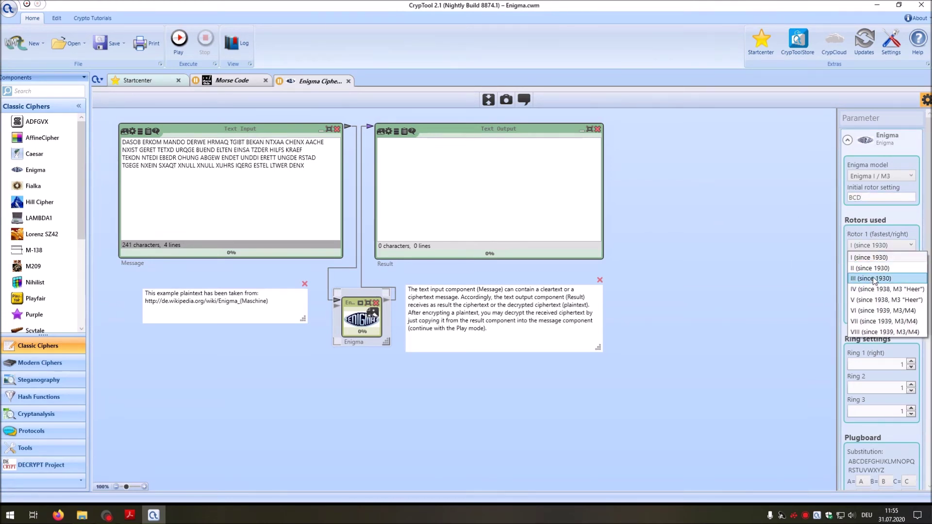
click(873, 278)
click(877, 269)
click(874, 279)
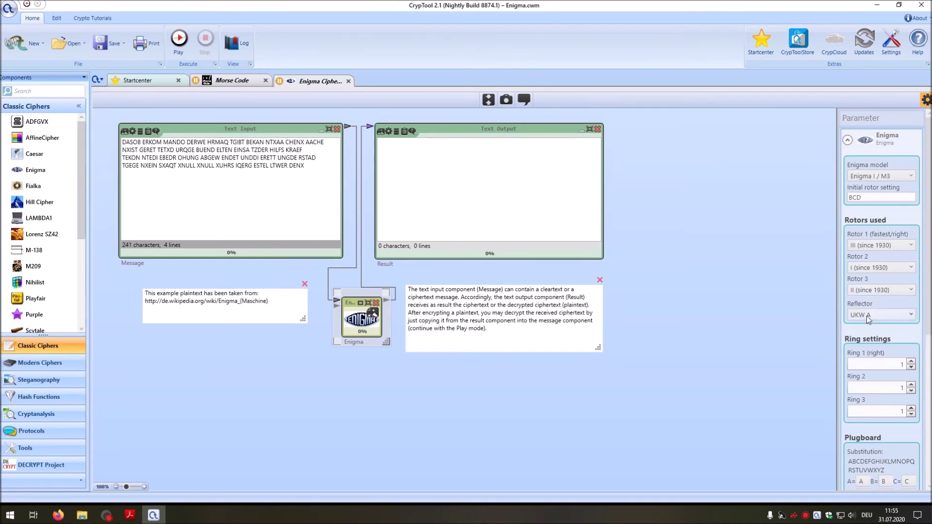
click(885, 320)
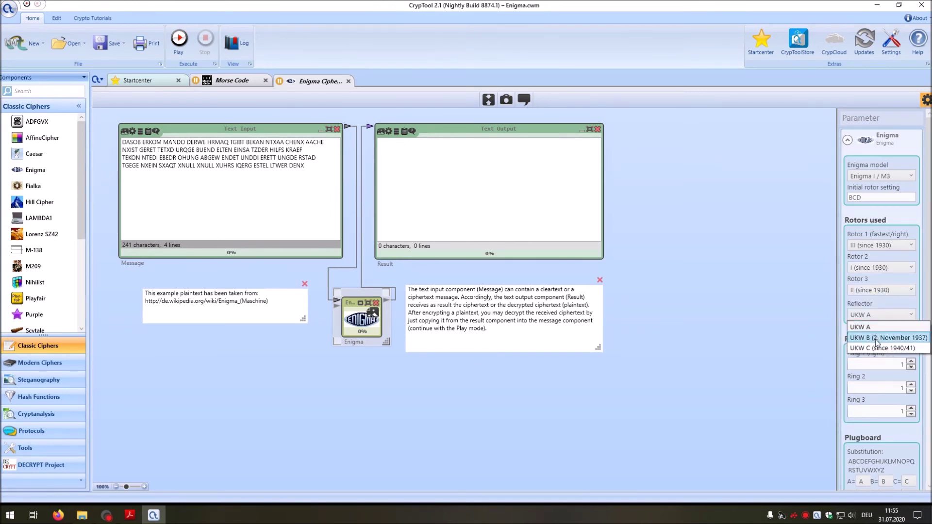
click(875, 336)
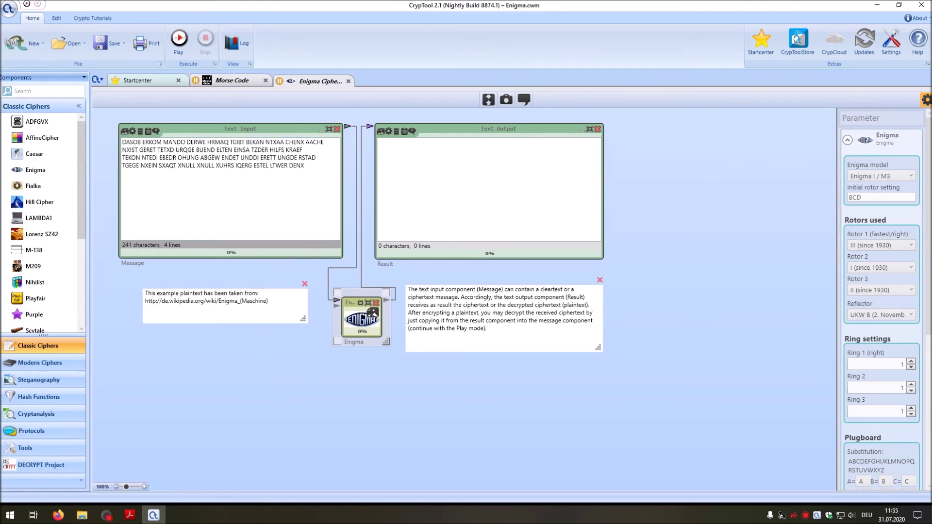
click(231, 194)
key(ctrl+a)
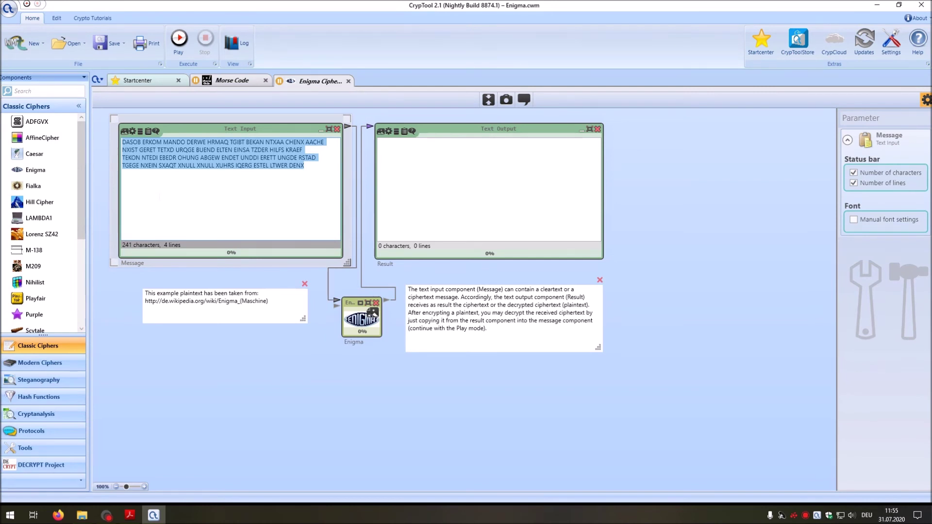
Encrypt 'BRAUCHEN UNTERSTÜTZUNG X FEIND GREIFT AN X SOFORT X' and select the 51-character ciphertext.
text(BRAUCHEN UNTERS)
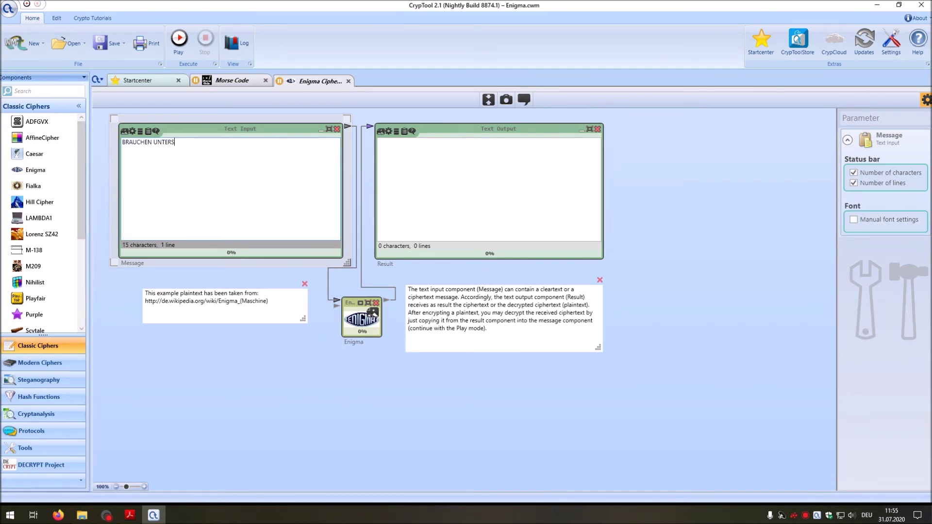
text(TÜTZUNG)
text(X FEIND GREIFT AN X SOFORT X)
click(179, 42)
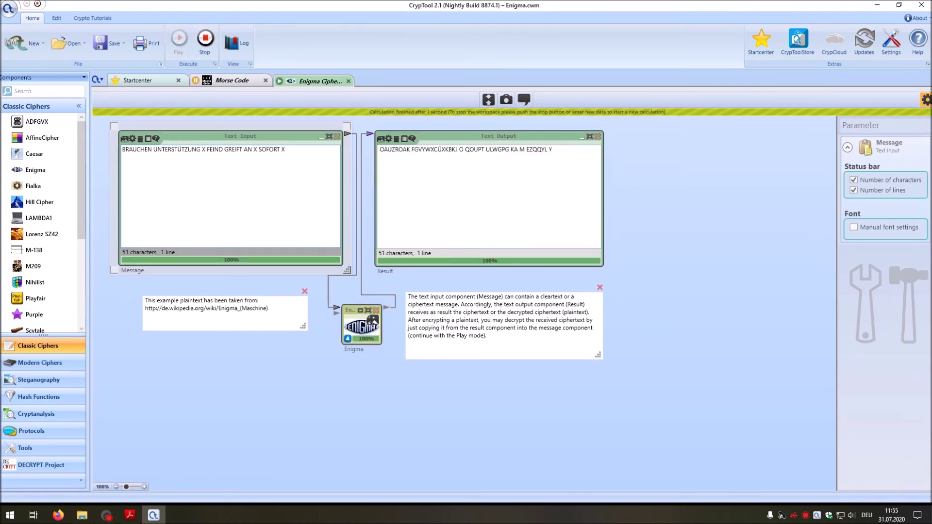
drag(553, 149, 350, 149)
key(ctrl+c)
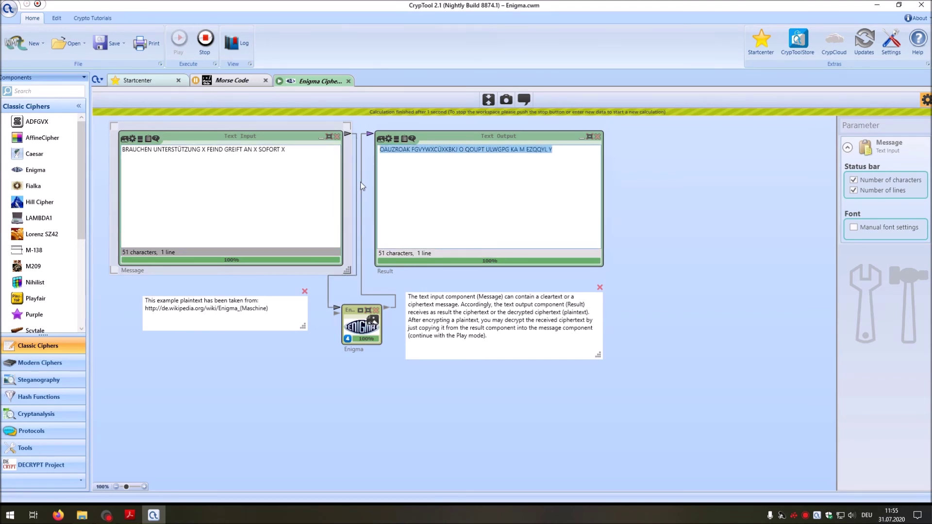
click(233, 82)
Replace the Text Input with the pasted Enigma ciphertext, play it as Morse, then stop.
key(ctrl+a)
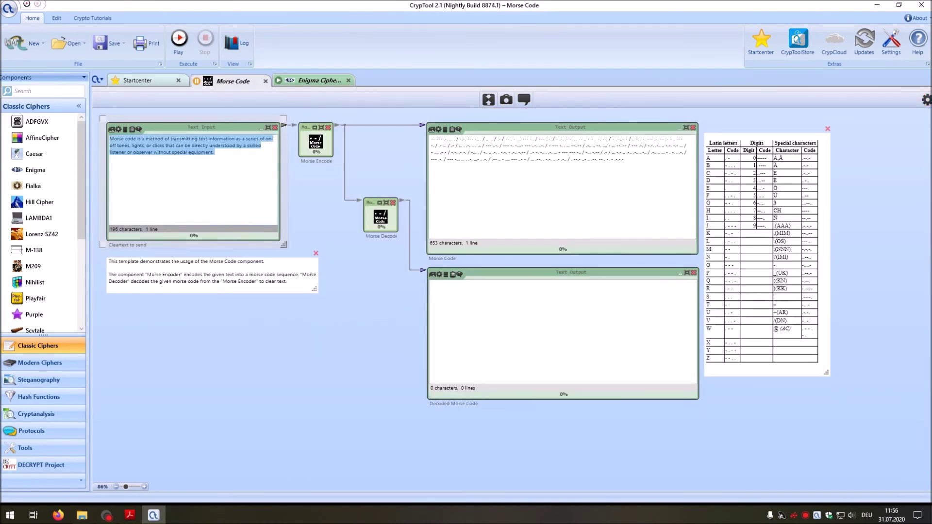
key(ctrl+v)
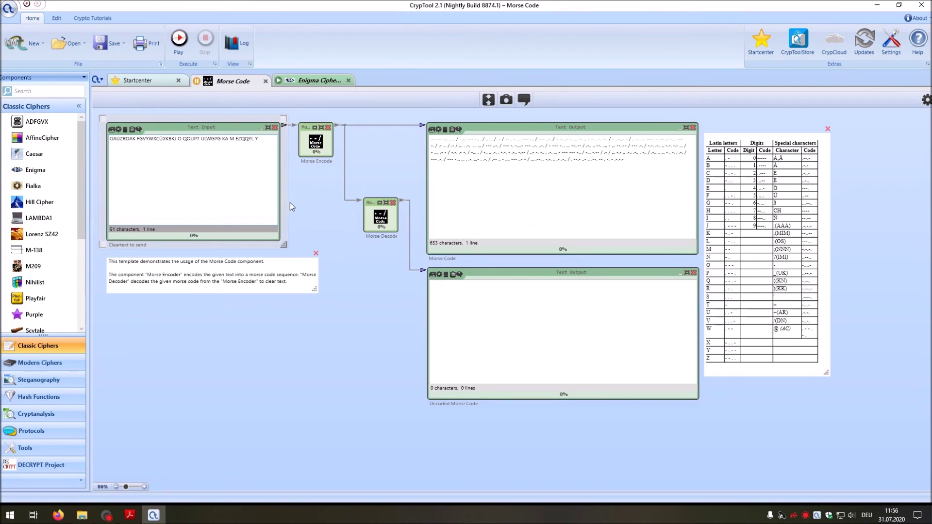
click(179, 41)
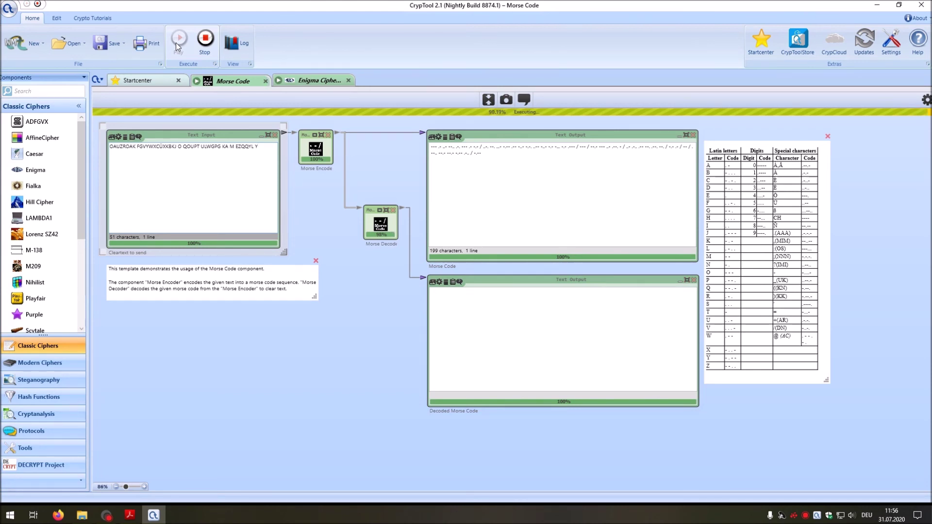
click(214, 55)
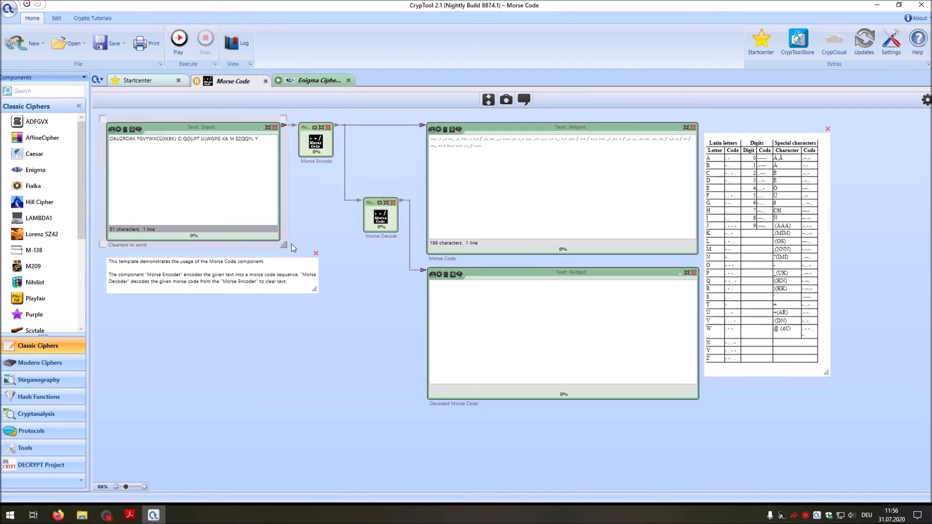
Set the input to 'A' and the Morse Decoder frequency to 300, then play and stop.
drag(252, 139, 65, 142)
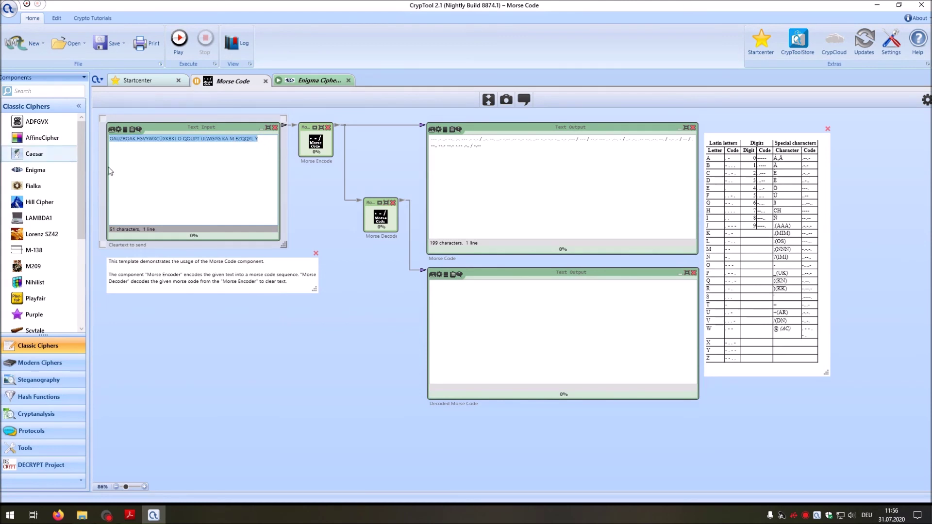
text(A)
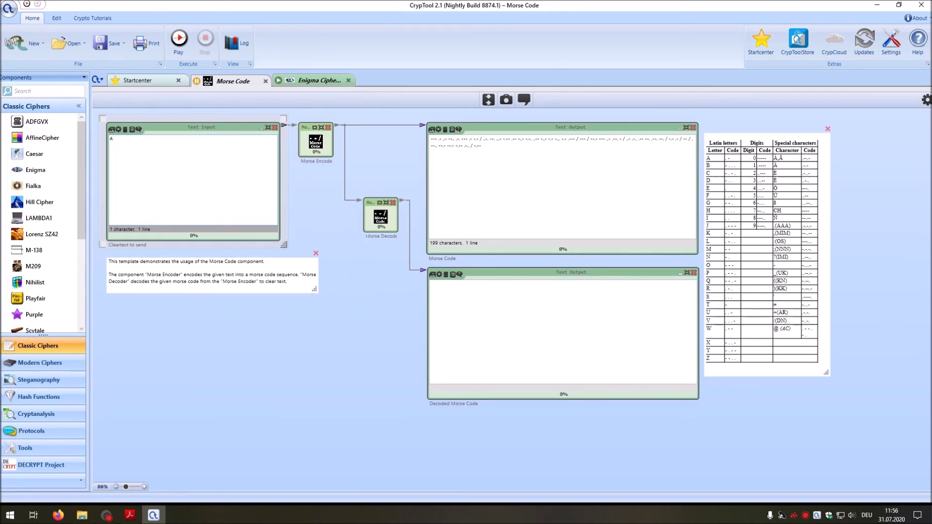
click(375, 233)
click(926, 99)
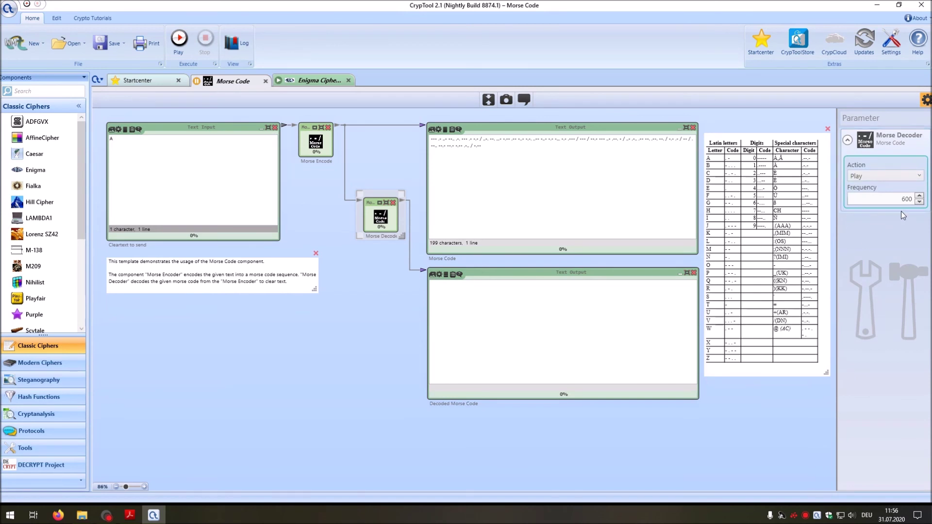
double_click(904, 199)
text(300)
click(179, 38)
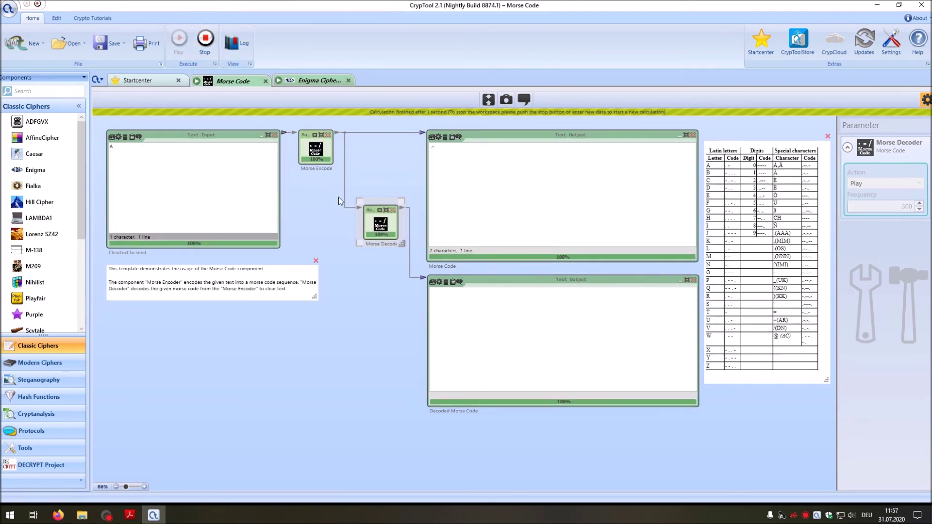
click(204, 39)
Extend the input to 'A \ B \ C', play it, then stop the run.
click(146, 160)
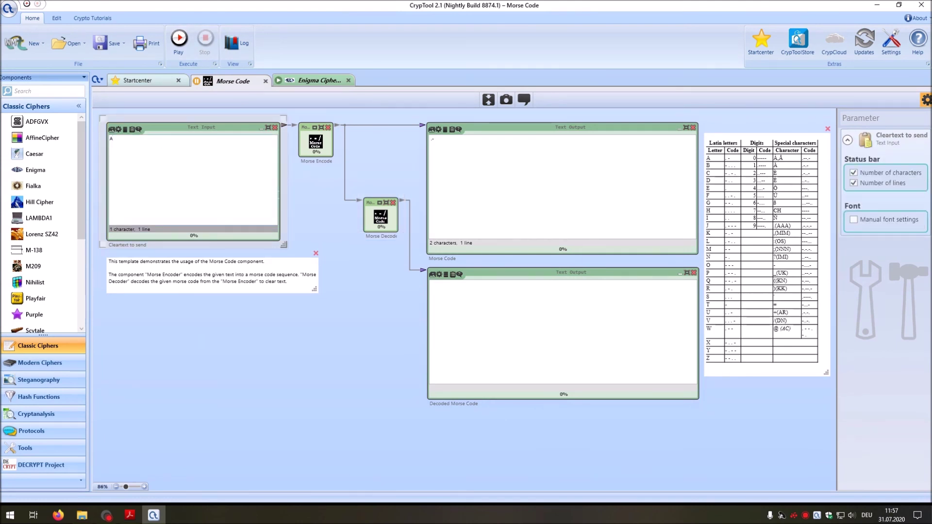
text(B C)
text(  \)
click(380, 218)
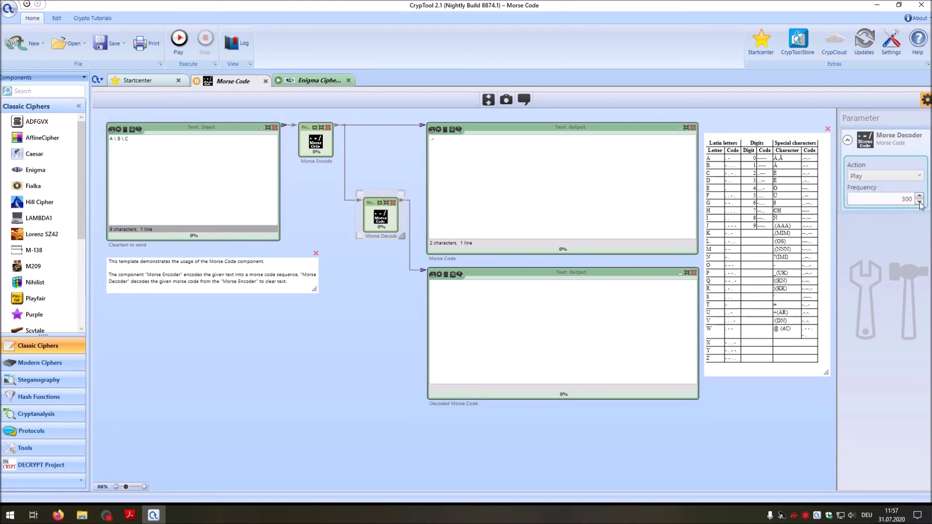
click(179, 42)
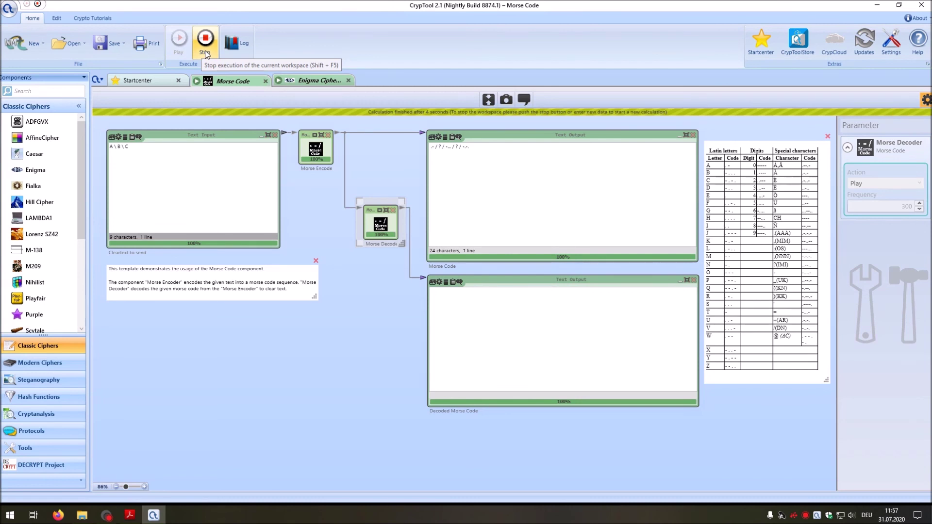
click(204, 48)
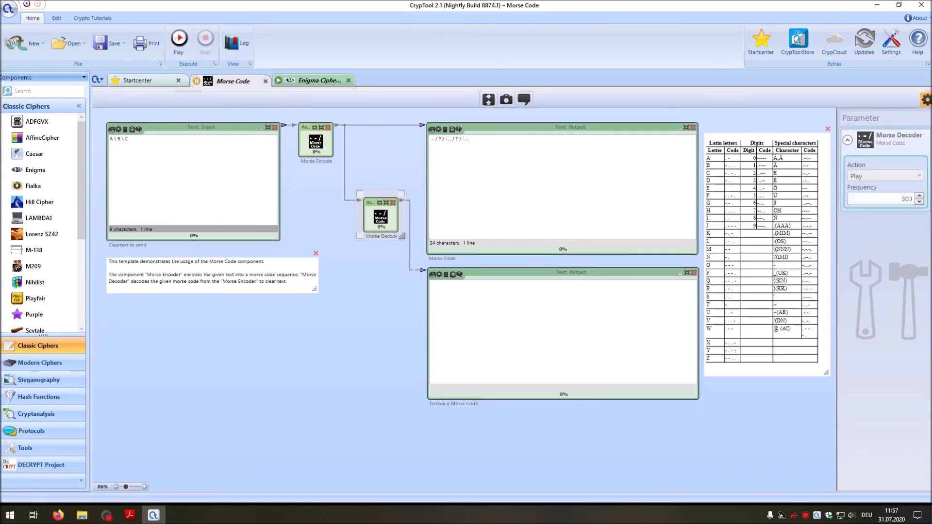
Raise the Morse Decoder frequency to 900 and replay 'A \ B \ C', then stop.
double_click(906, 199)
key(Up)
click(918, 196)
click(919, 202)
click(179, 44)
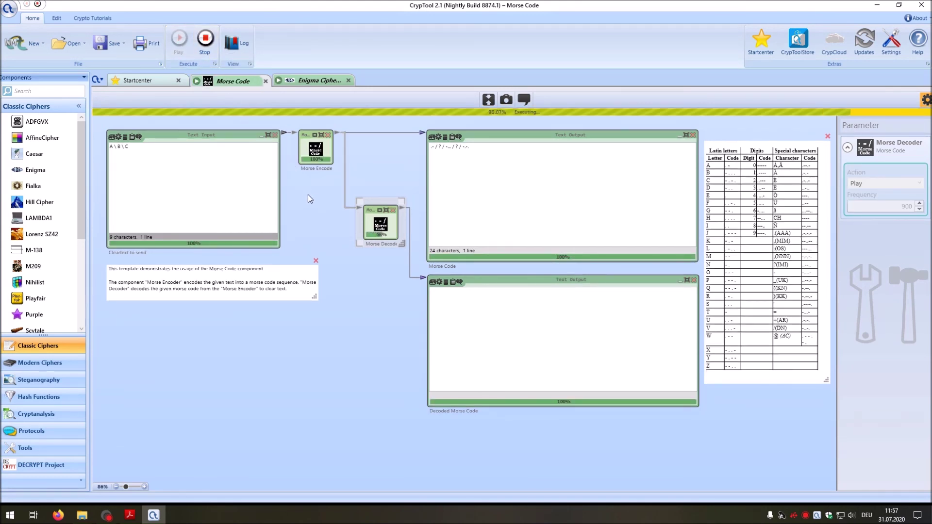
click(203, 45)
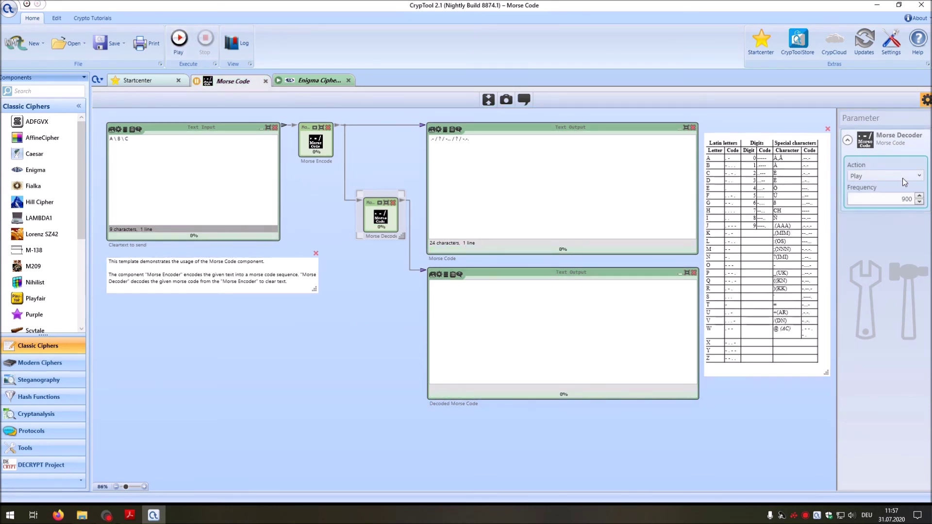
click(889, 176)
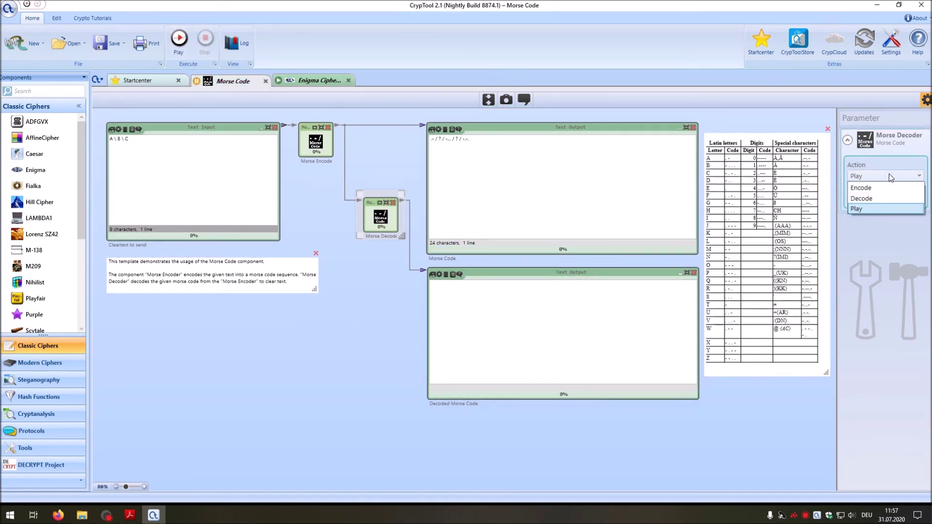
Switch the Morse Decoder action to Decode and change the input to 'A / B / C'.
click(878, 198)
click(184, 40)
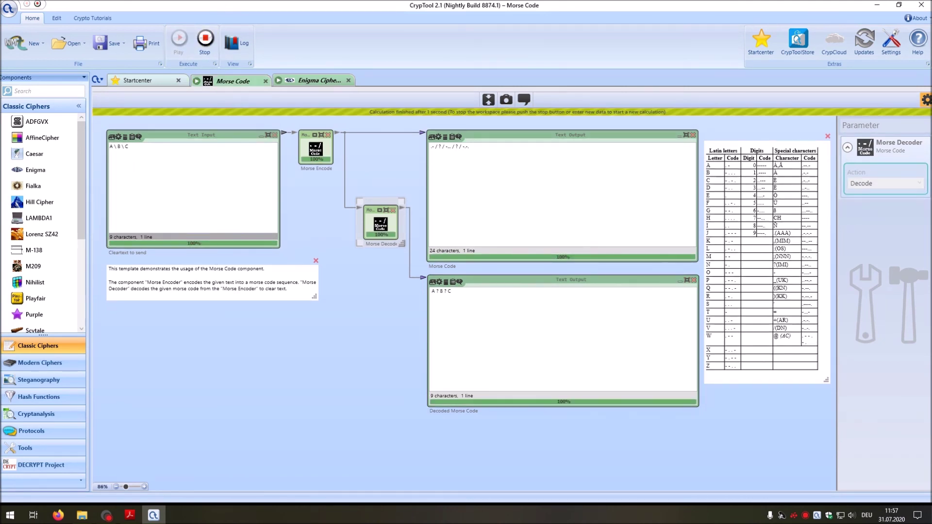
click(113, 146)
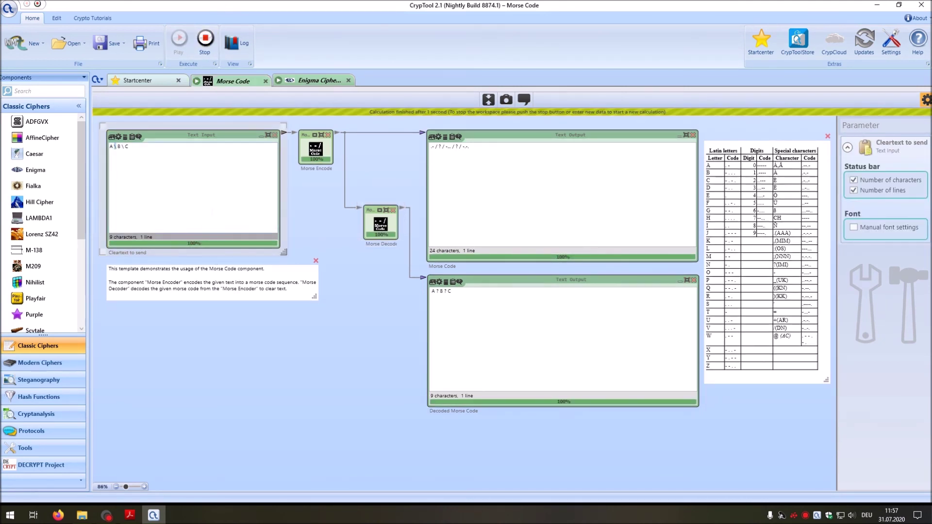
key(Delete)
text(/)
key(Delete)
text(/)
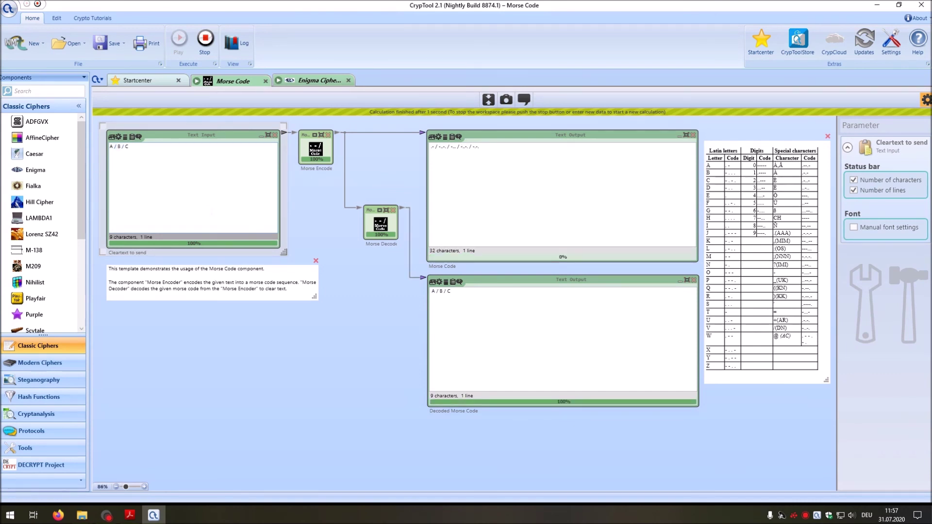
click(357, 288)
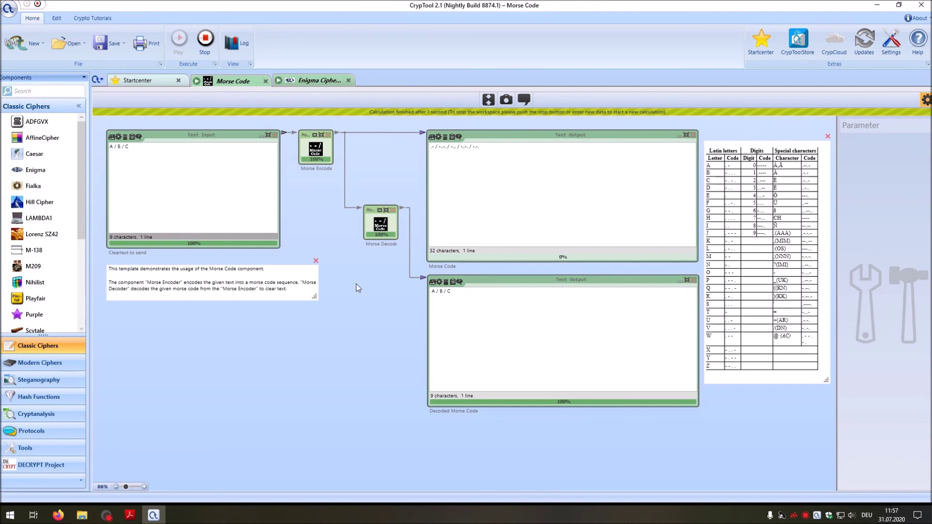